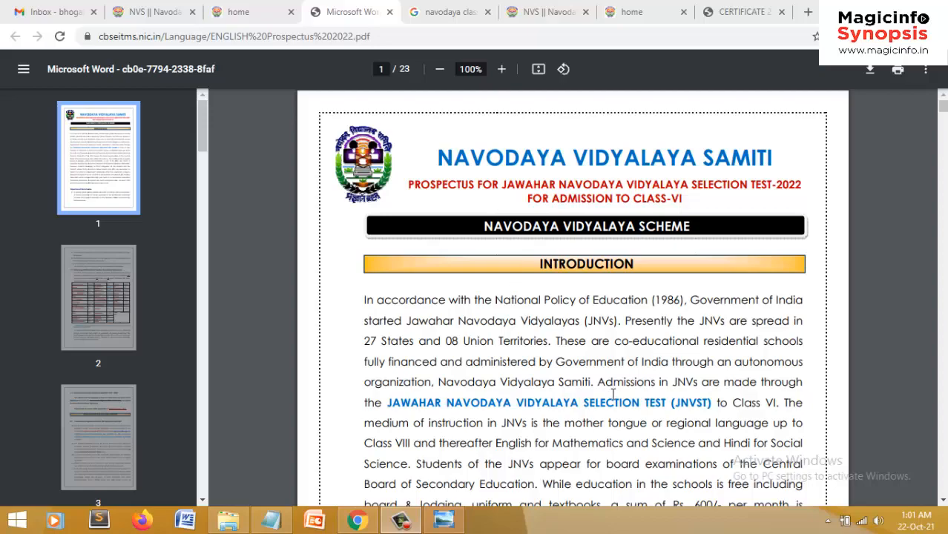
- Skim the opening pages of the Class VI selection test prospectus up to the application procedure
scroll(609, 397, down, 1)
scroll(609, 397, down, 20)
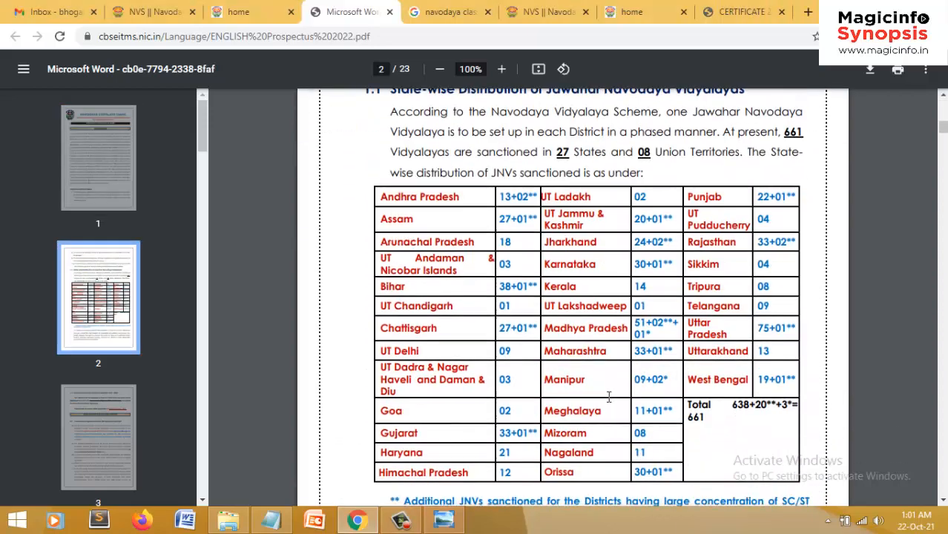
scroll(610, 397, down, 2)
scroll(616, 356, up, 2)
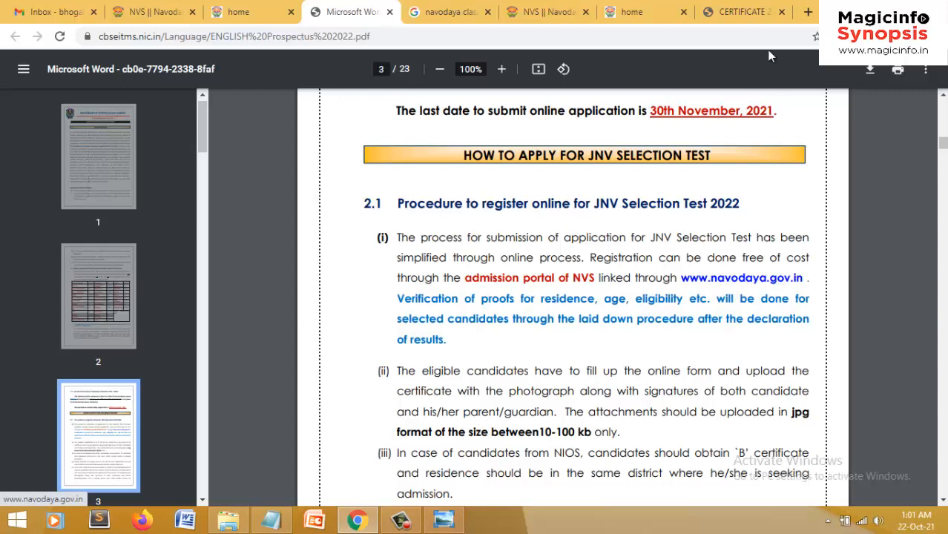
- In a new tab, search Google for "navodaya class 6 admission online application" and open the Navodaya Vidyalaya Samiti website
click(809, 12)
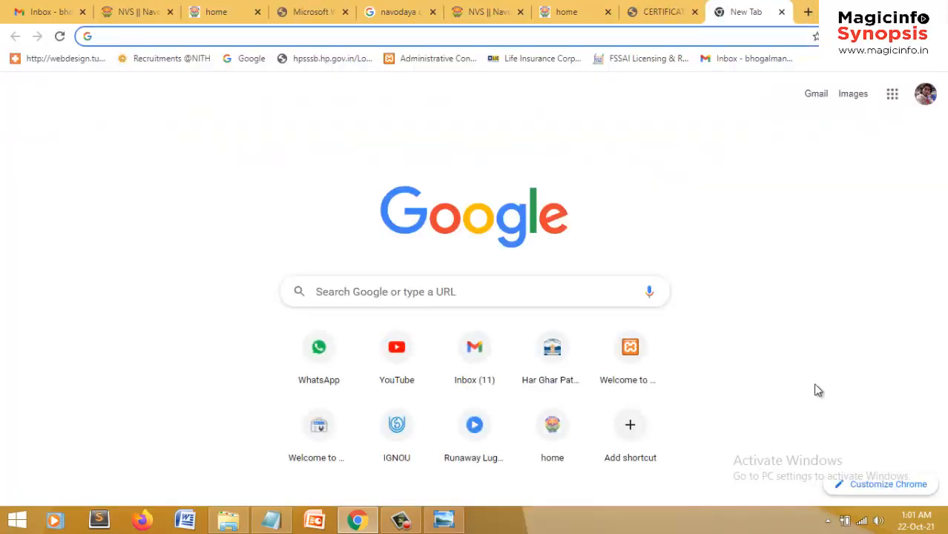
text(na)
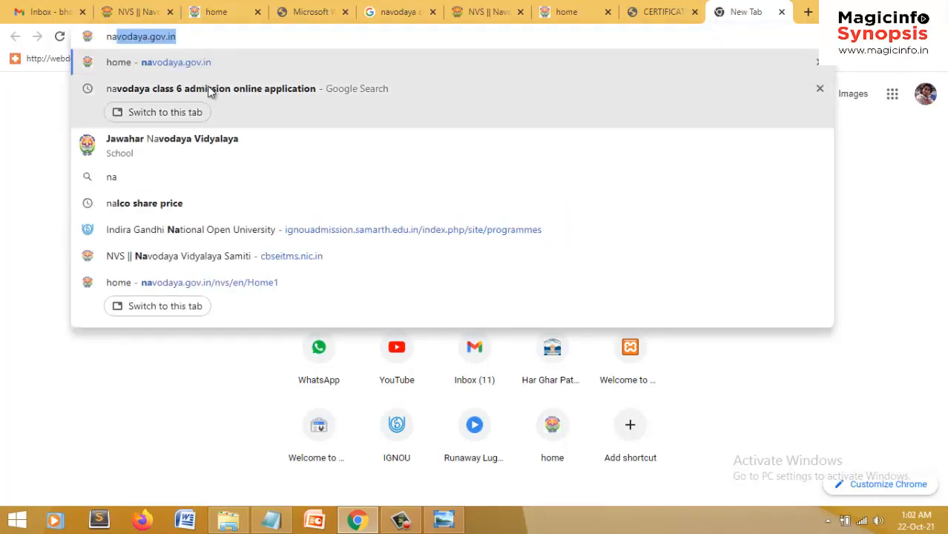
click(232, 91)
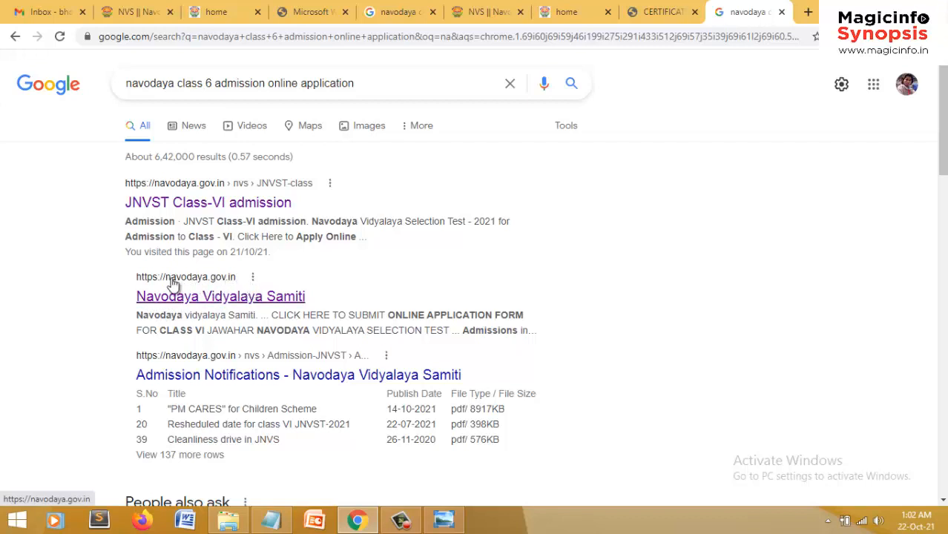
drag(172, 284, 244, 278)
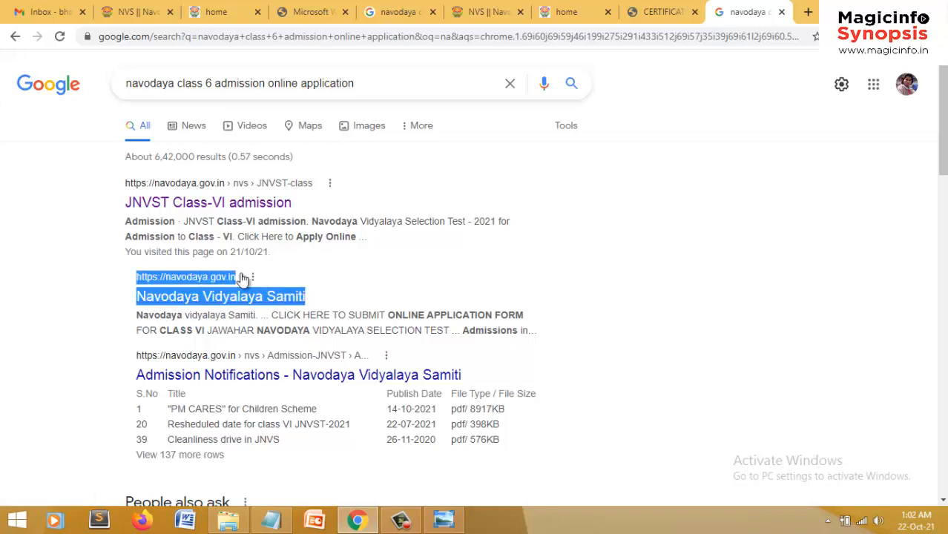
click(223, 277)
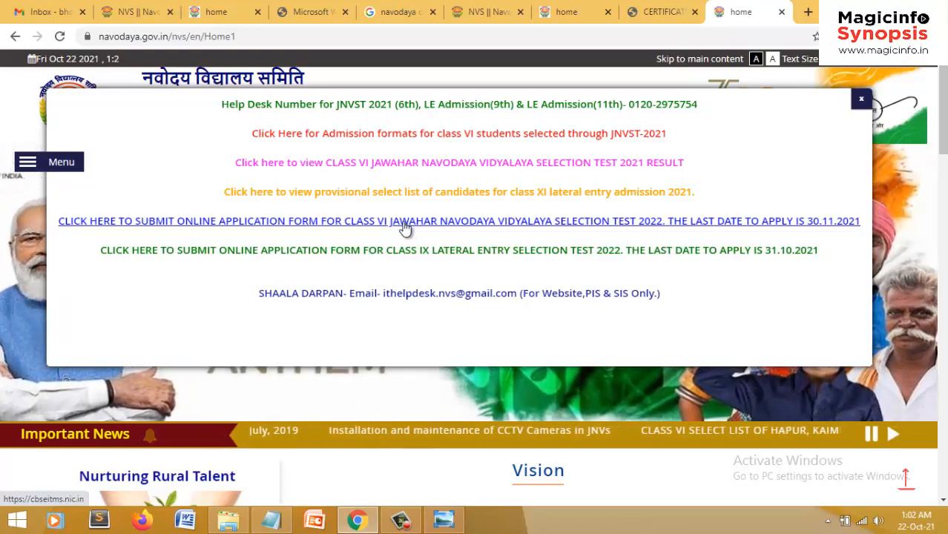
- Open the online application portal for the Class VI Selection Test 2022 and look over its Candidate Corner links
click(404, 223)
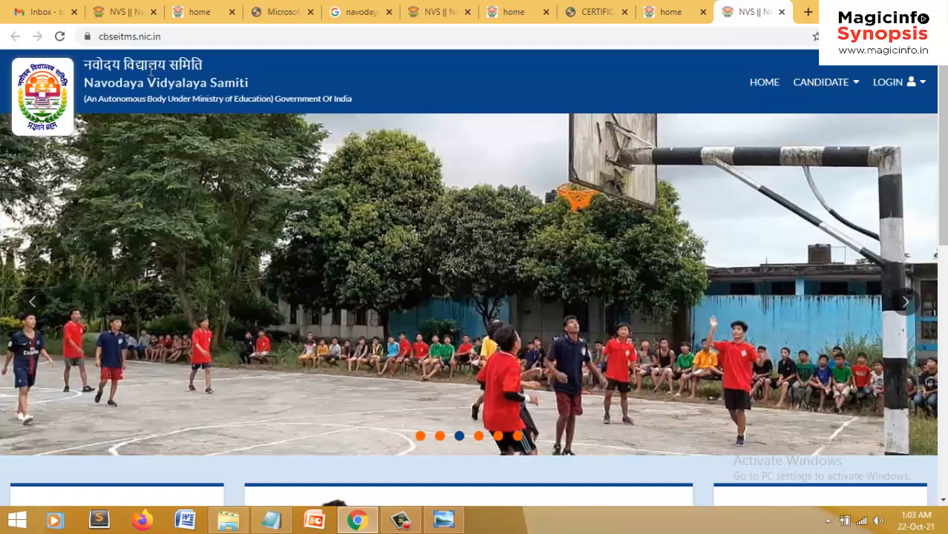
drag(162, 35, 89, 36)
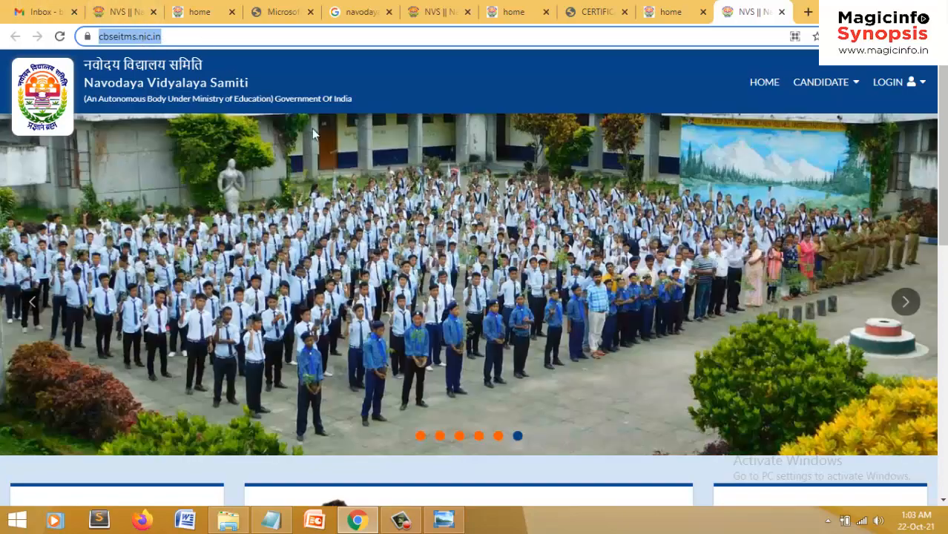
scroll(452, 189, down, 5)
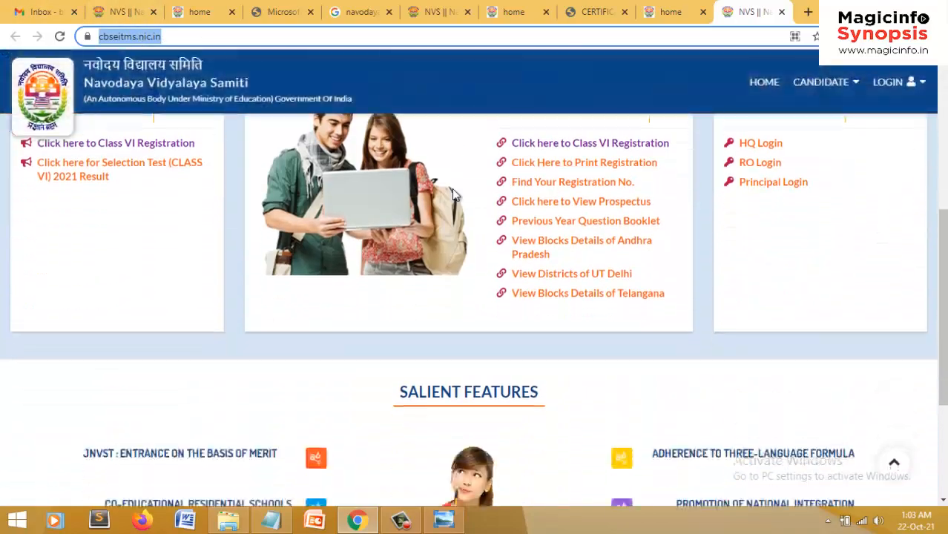
scroll(387, 194, up, 1)
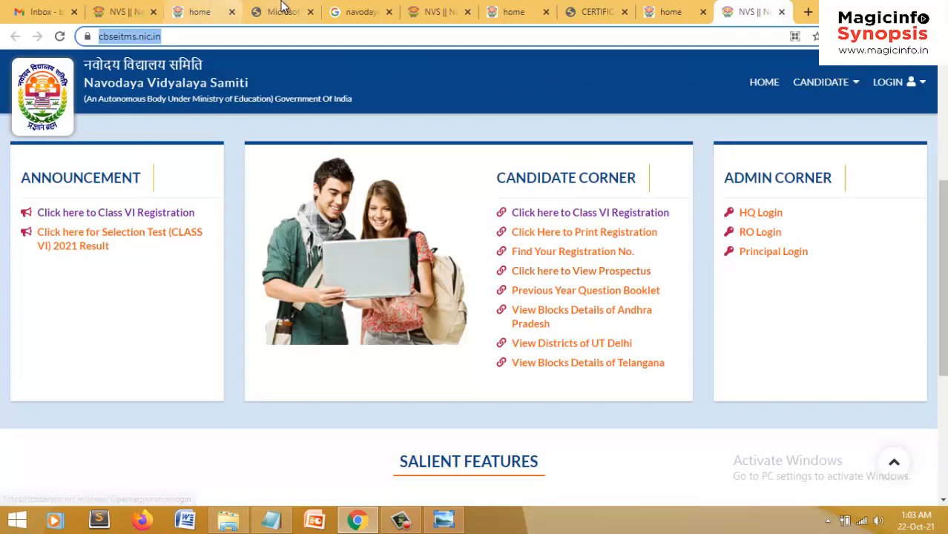
- Review the prospectus sections on the selection test date, application procedure, admit cards, and selection and admission
click(281, 12)
scroll(607, 319, up, 5)
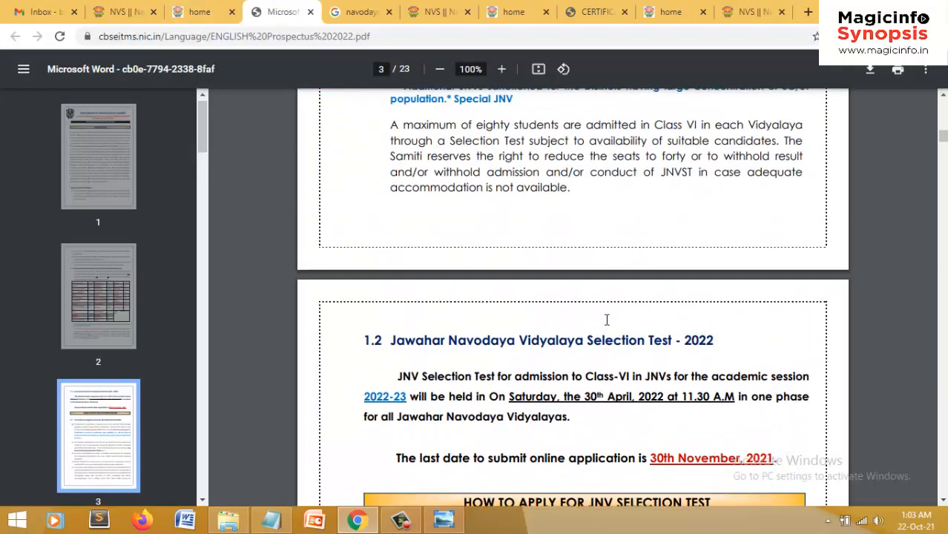
scroll(607, 320, down, 15)
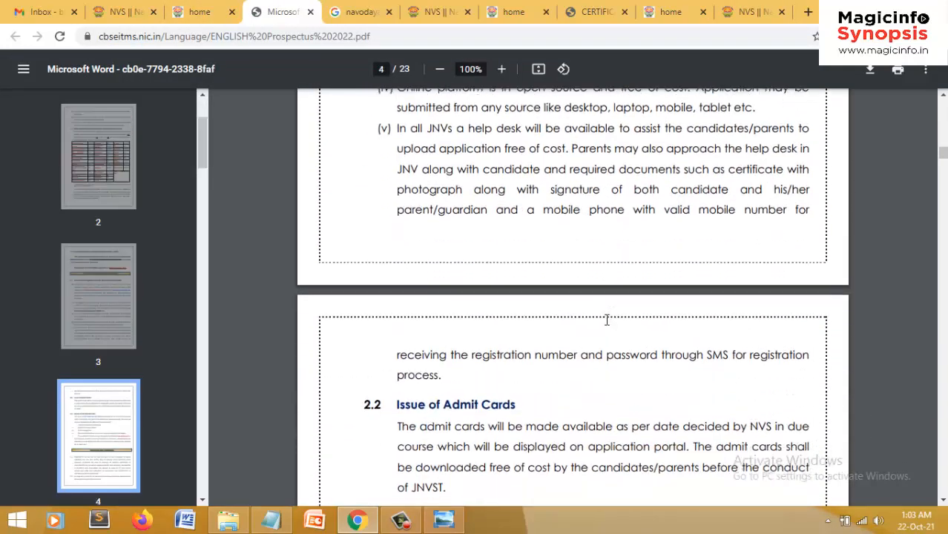
scroll(607, 319, down, 8)
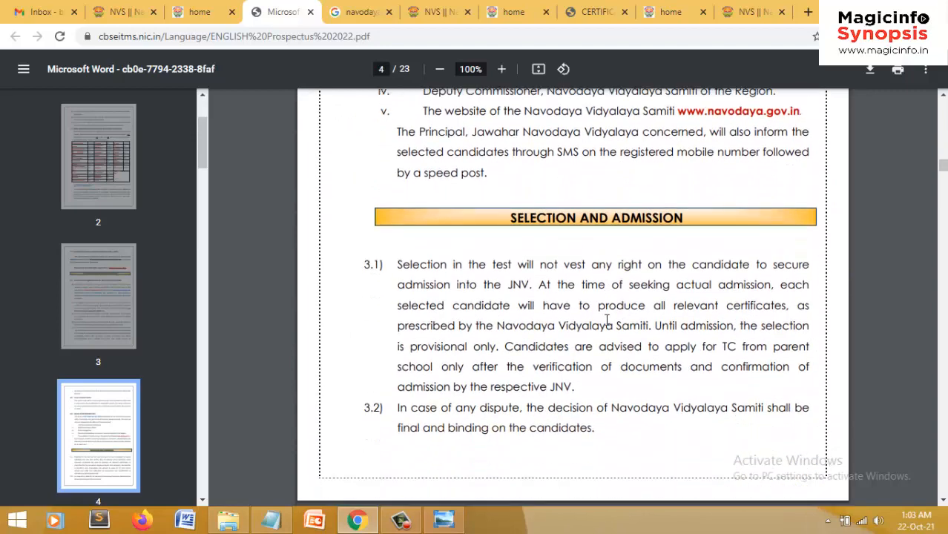
scroll(607, 319, down, 3)
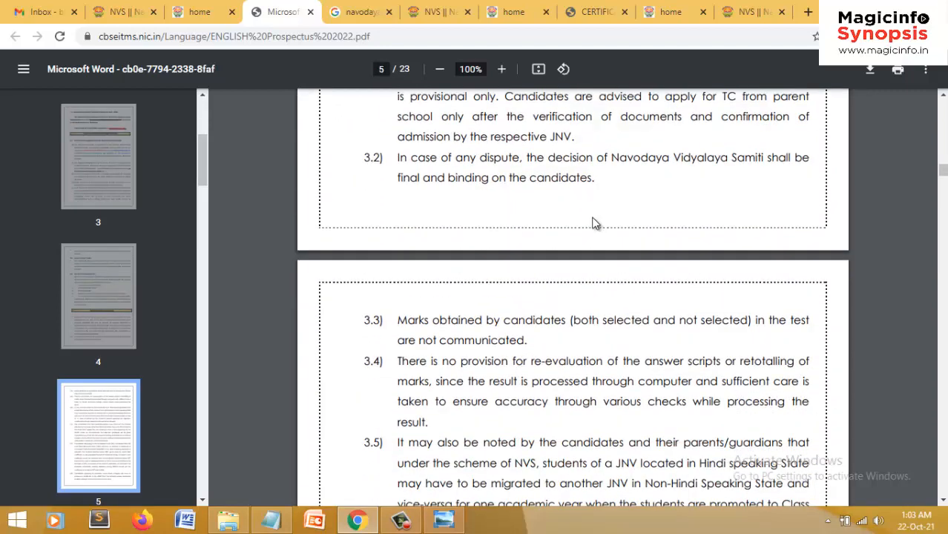
- Open the Class VI registration page and check its required scans against the files in the navodaya folder
click(742, 11)
click(85, 213)
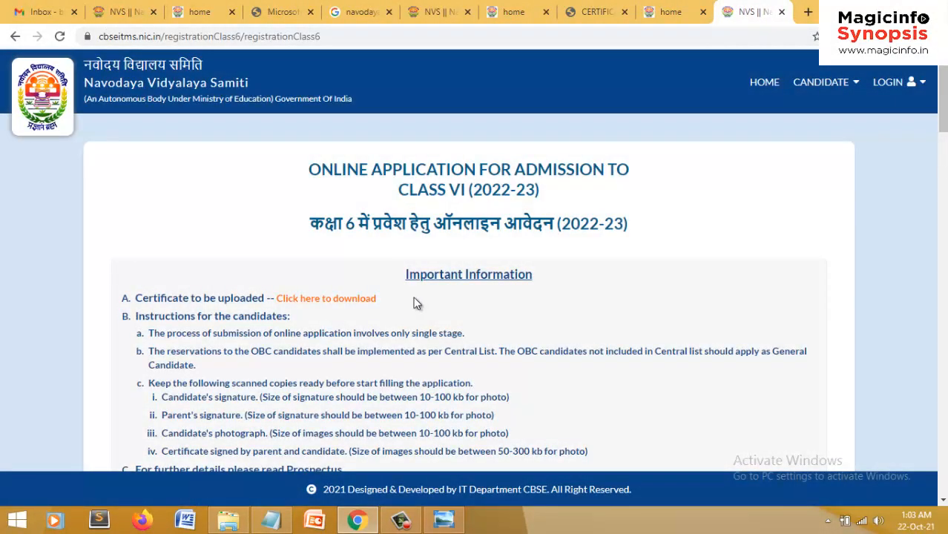
scroll(554, 319, down, 4)
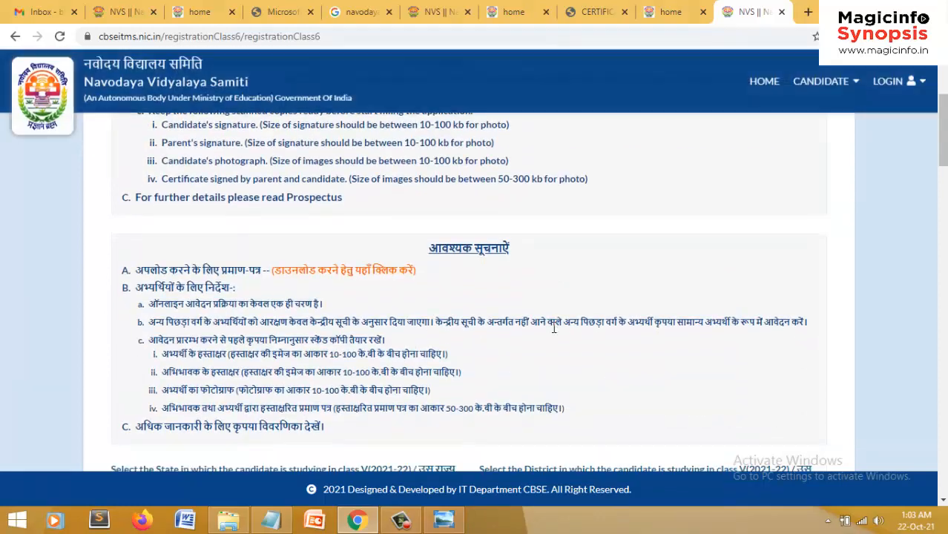
scroll(519, 328, up, 3)
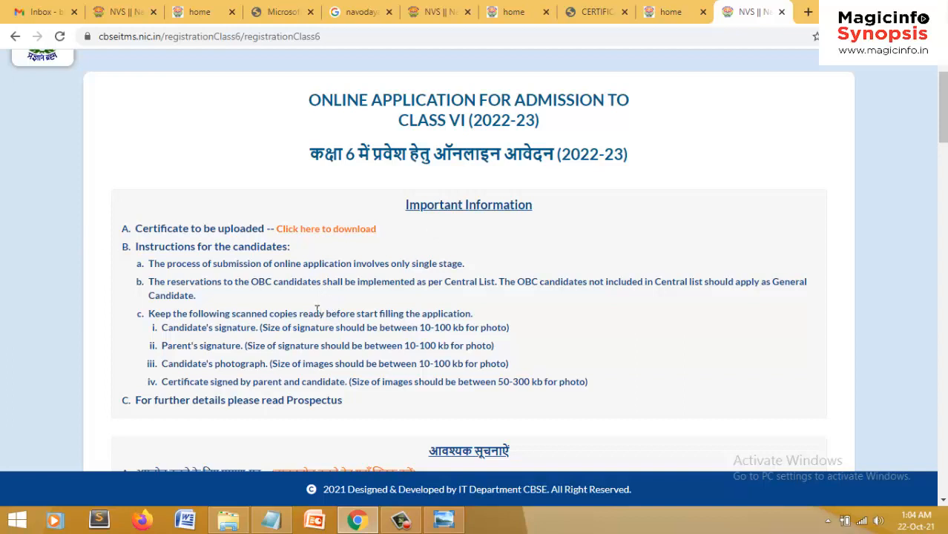
click(229, 520)
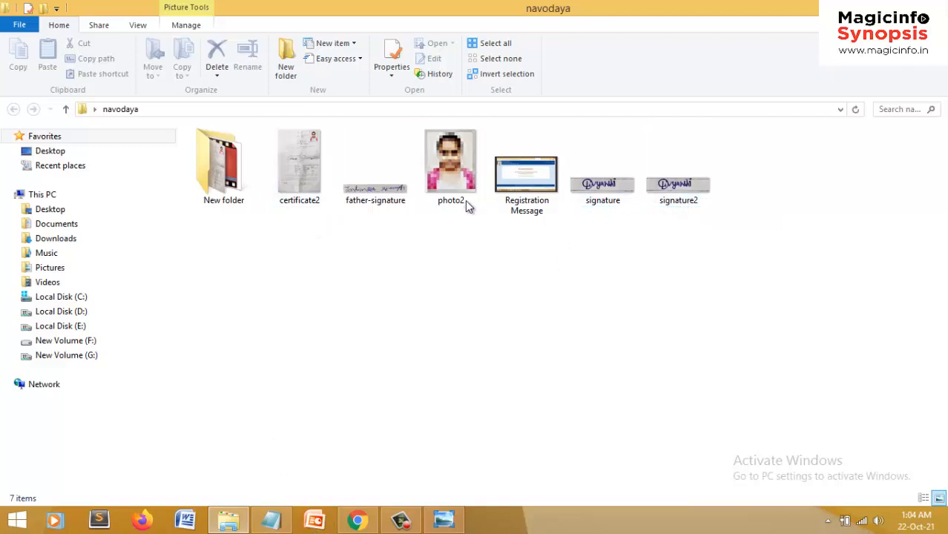
click(358, 513)
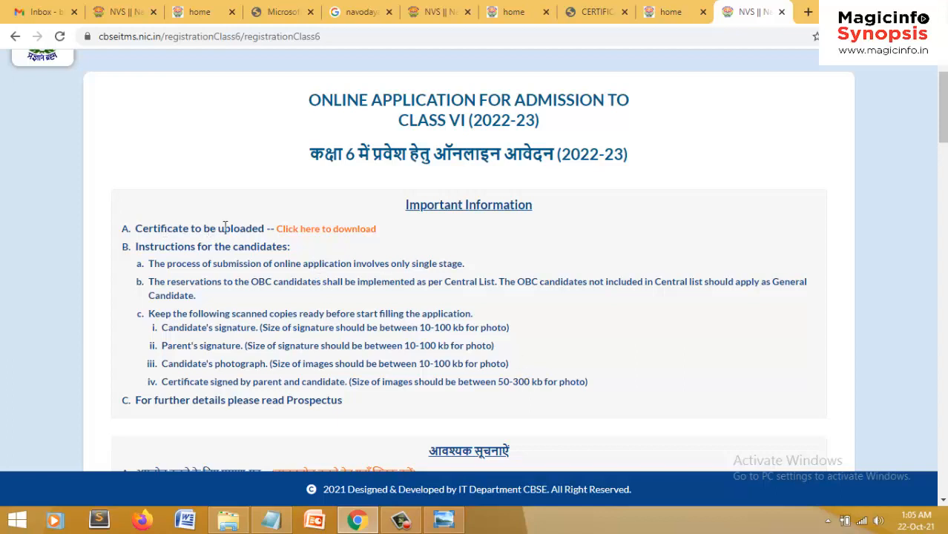
- Open the blank certificate PDF from the registration page and examine all of its fields
click(309, 234)
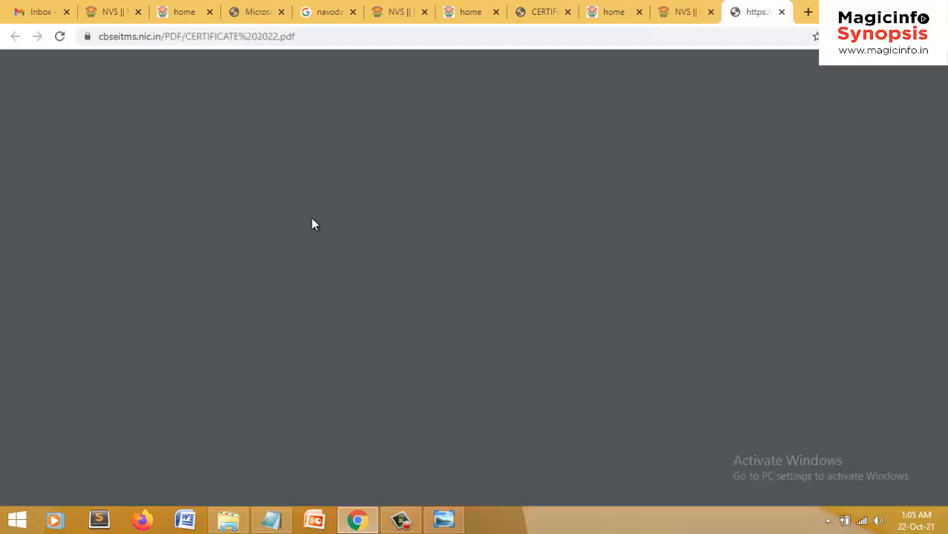
scroll(532, 382, down, 5)
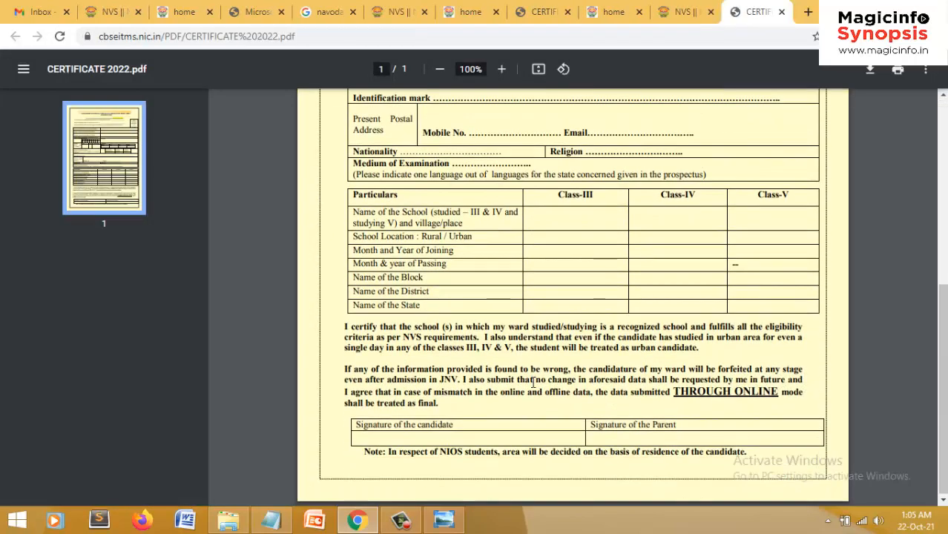
scroll(533, 382, up, 5)
scroll(532, 382, down, 5)
scroll(533, 383, up, 5)
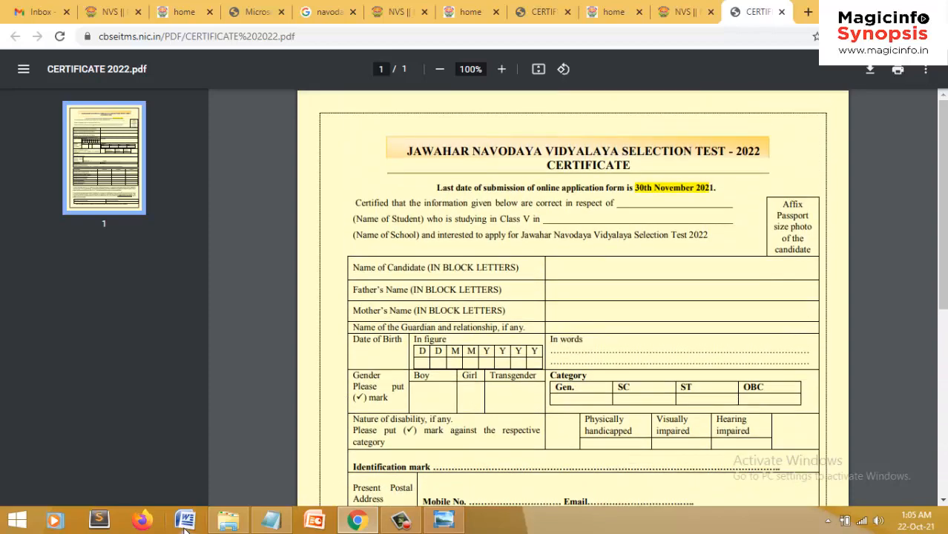
- View the completed certificate2 image from the navodaya folder and close it
click(221, 522)
double_click(301, 201)
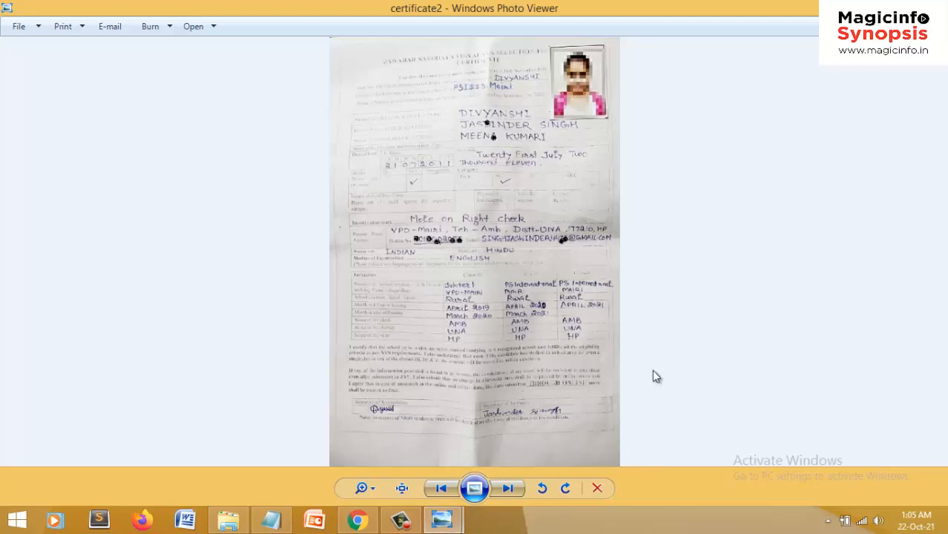
click(883, 6)
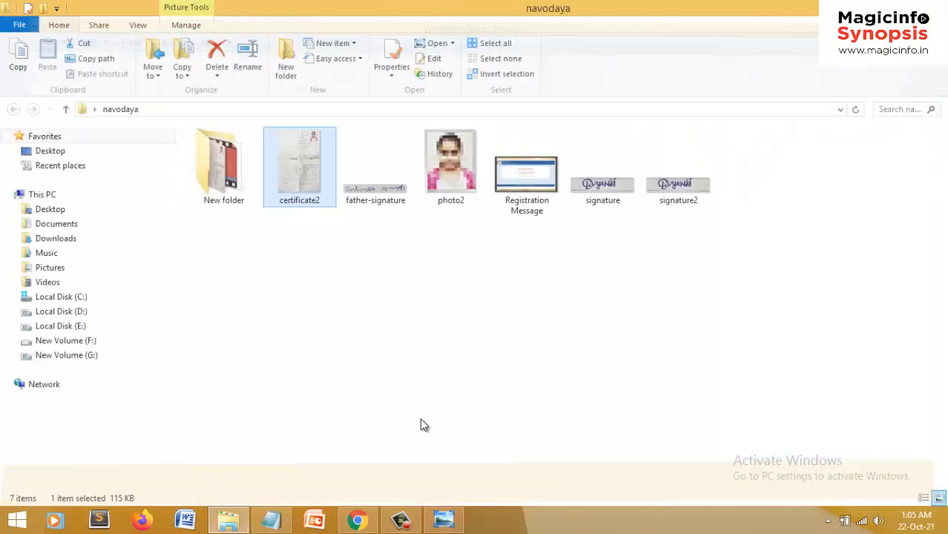
- In the registration form, set the state to HIMACHAL PRADESH, the district to UNA and the block to AMB
click(358, 520)
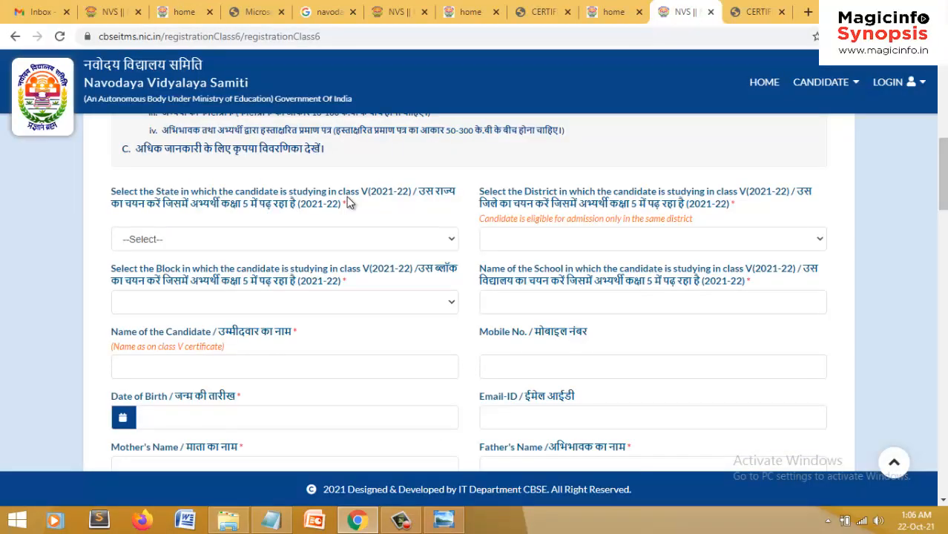
click(249, 238)
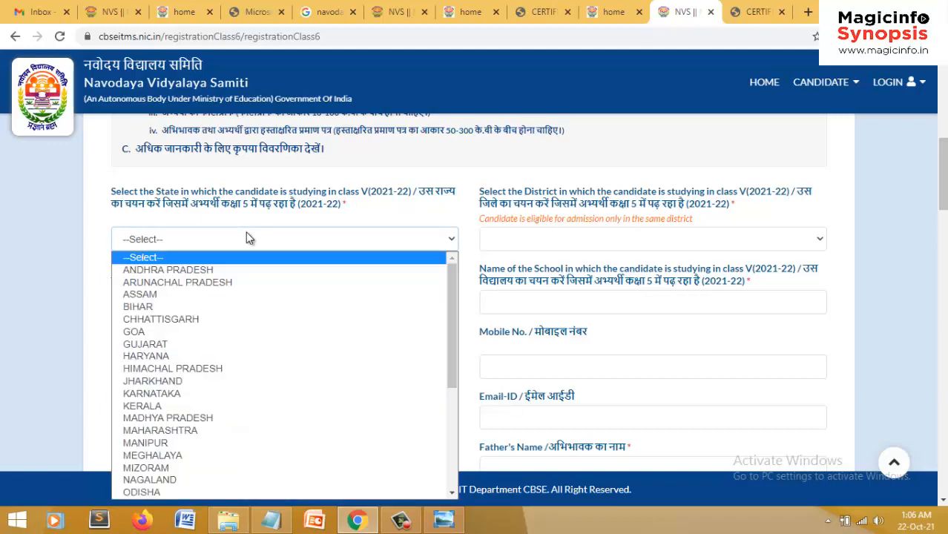
click(196, 368)
click(648, 236)
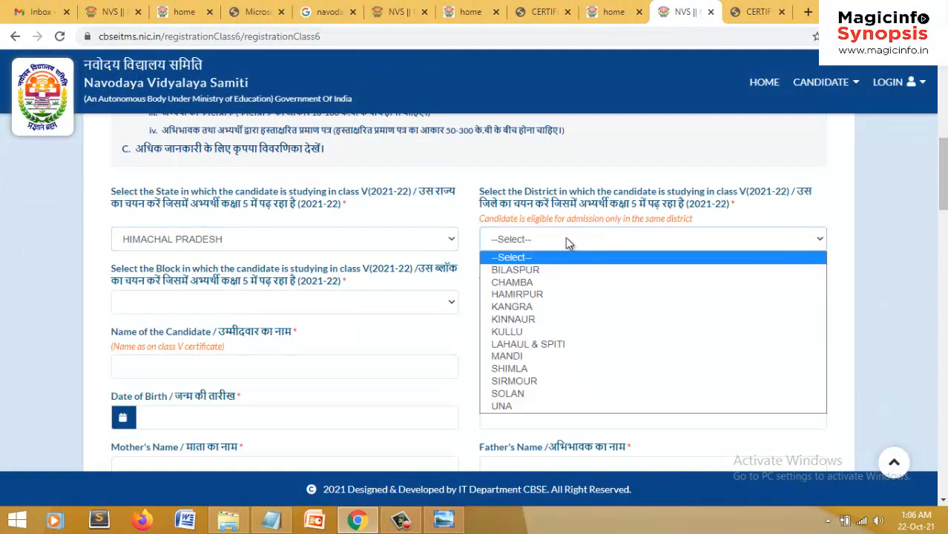
click(505, 409)
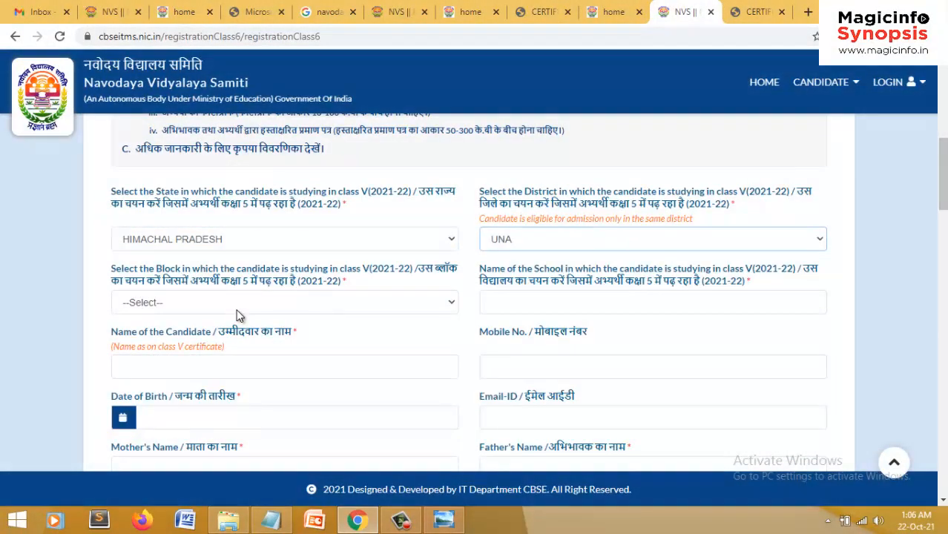
click(236, 302)
click(214, 334)
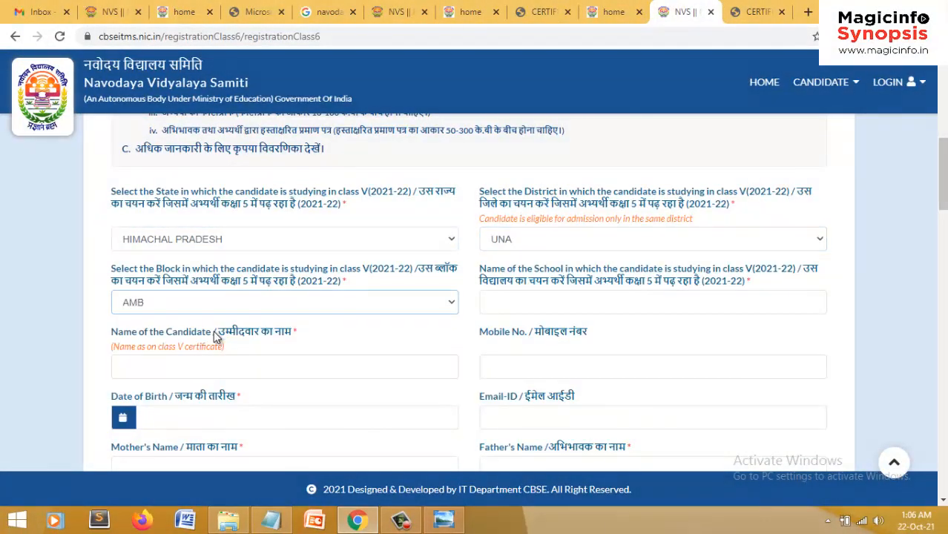
- Enter Jupiter as the name of the school in which the candidate is studying
scroll(446, 382, down, 1)
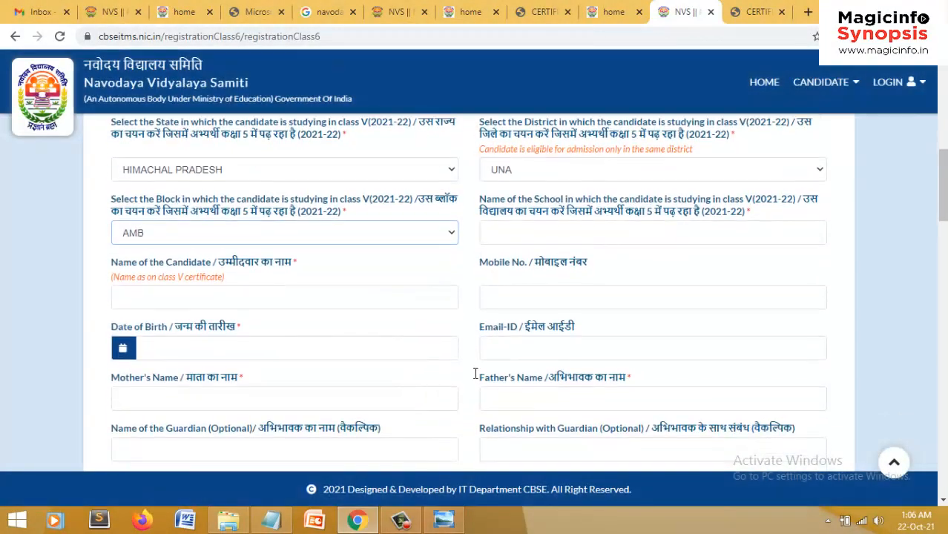
click(514, 235)
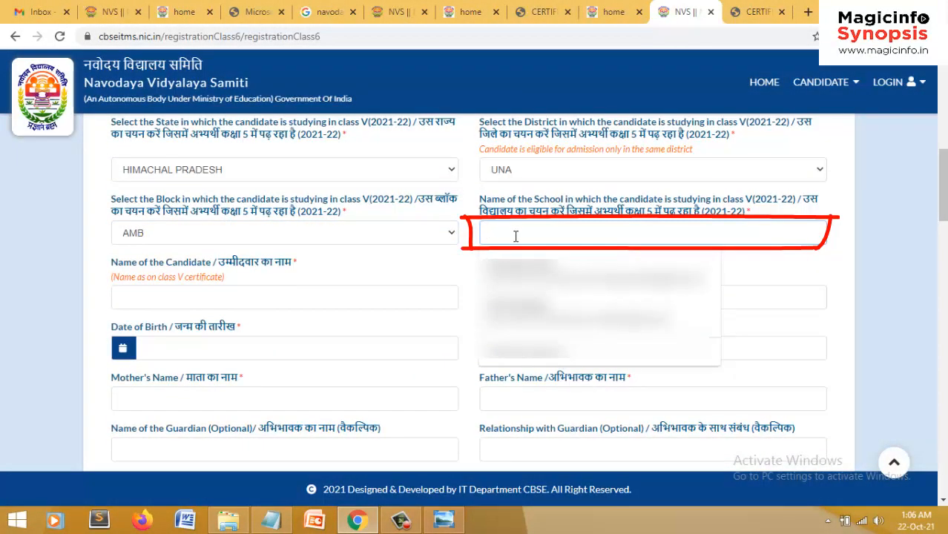
text(Jupiter)
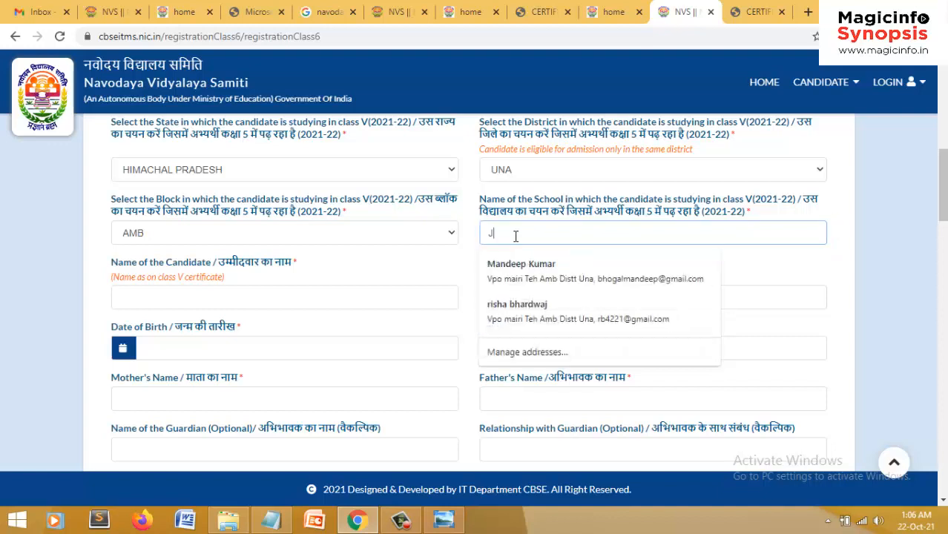
- Fill in the candidate's name and mobile number in the registration form
scroll(310, 230, down, 1)
click(311, 230)
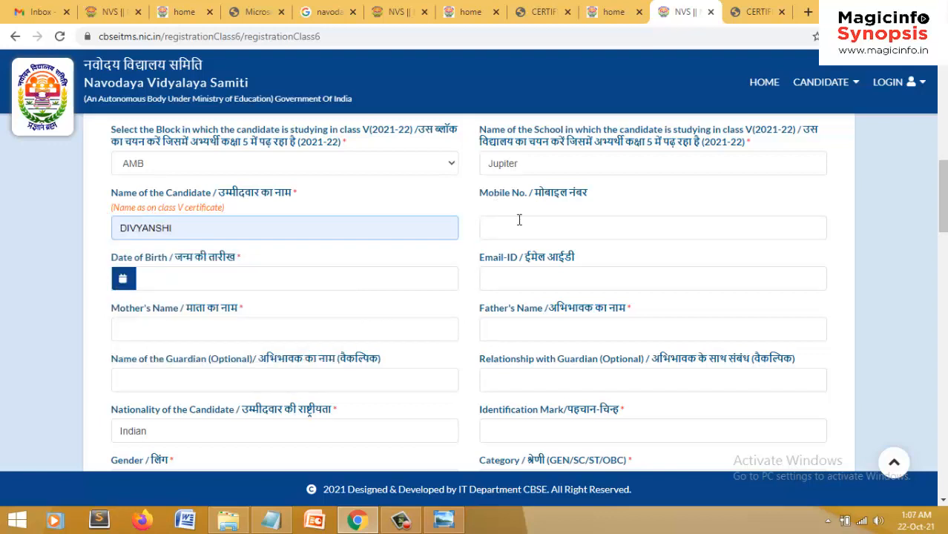
click(520, 219)
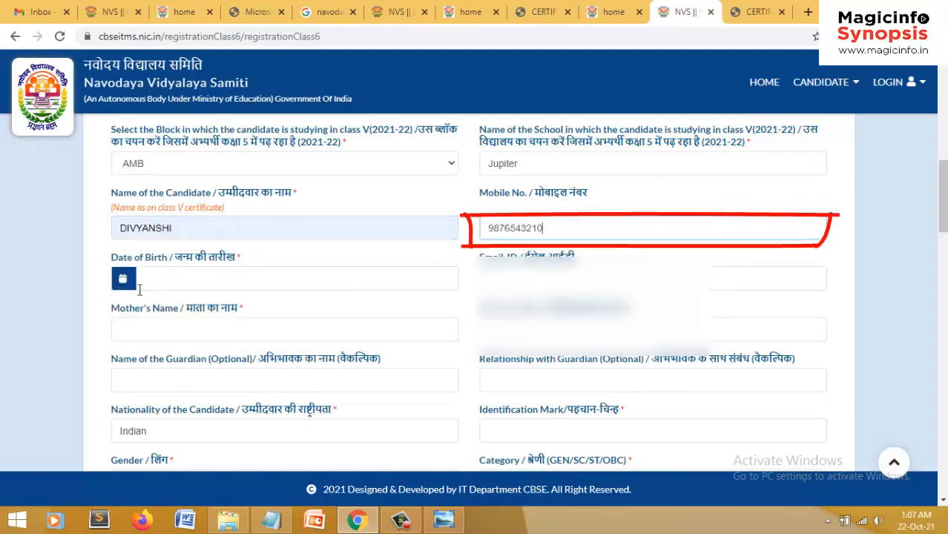
- Set the candidate's date of birth using the calendar picker in the registration form
click(129, 282)
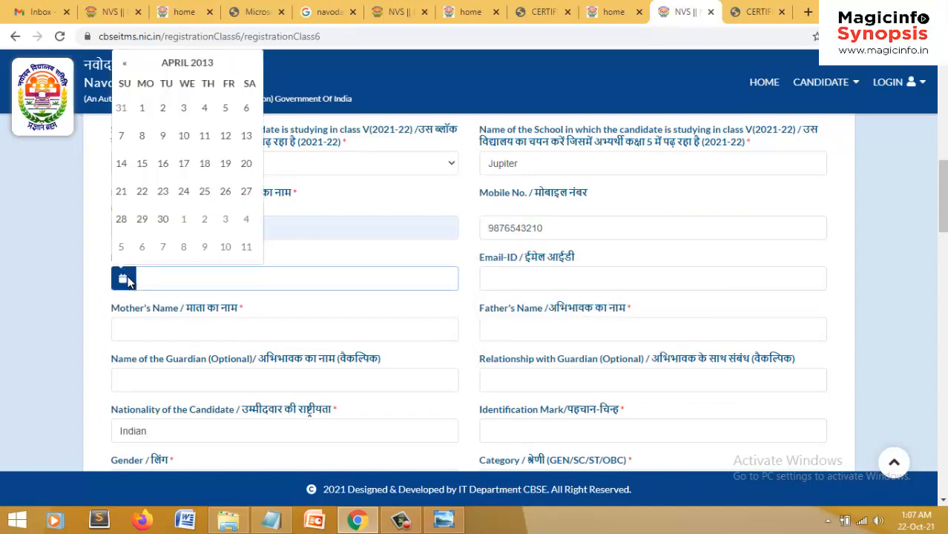
click(185, 66)
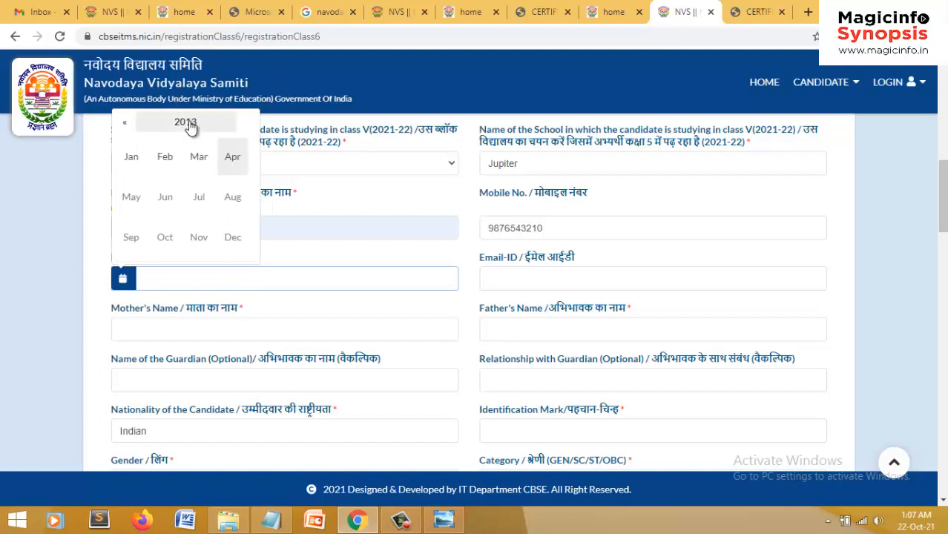
click(187, 124)
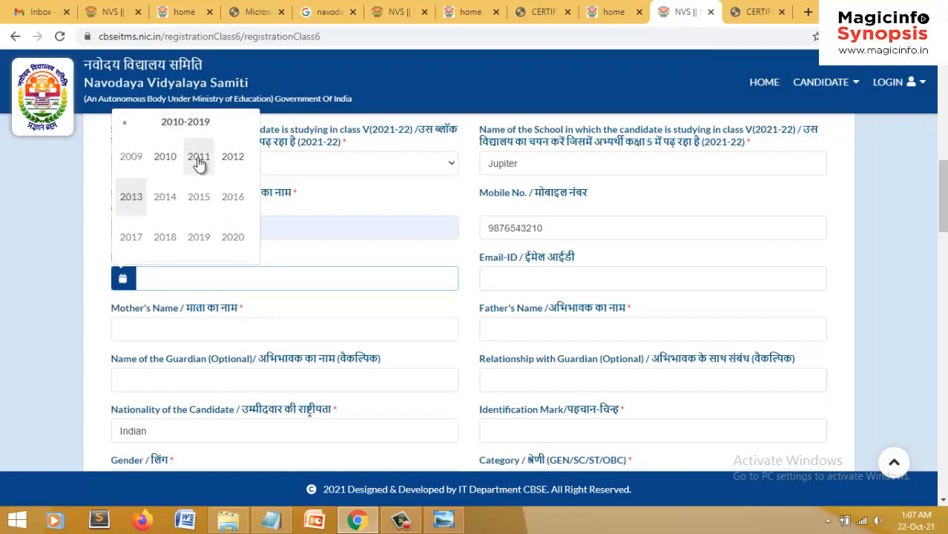
click(199, 158)
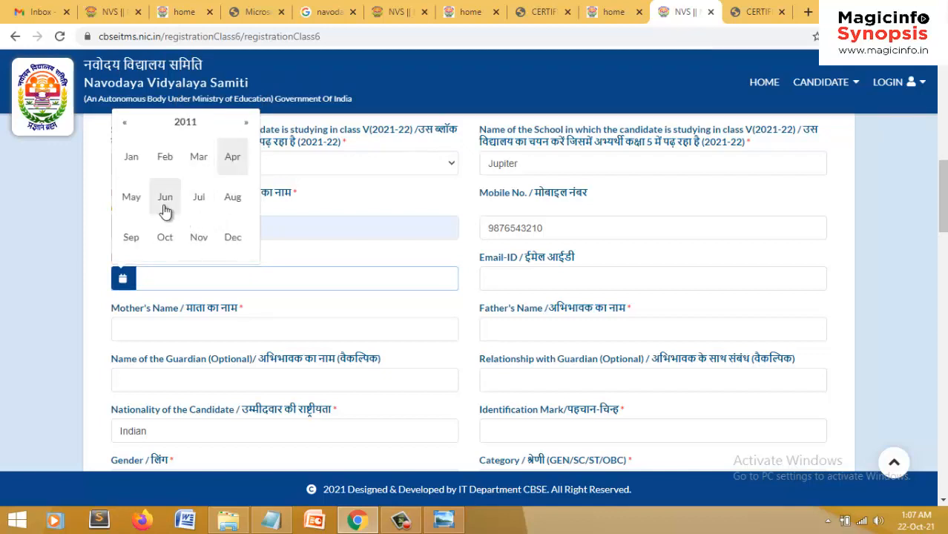
click(200, 199)
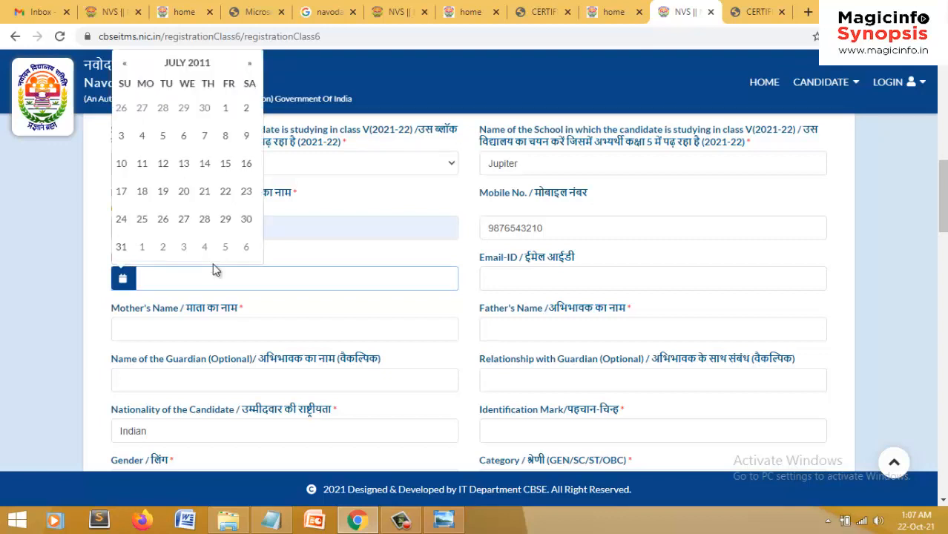
click(211, 198)
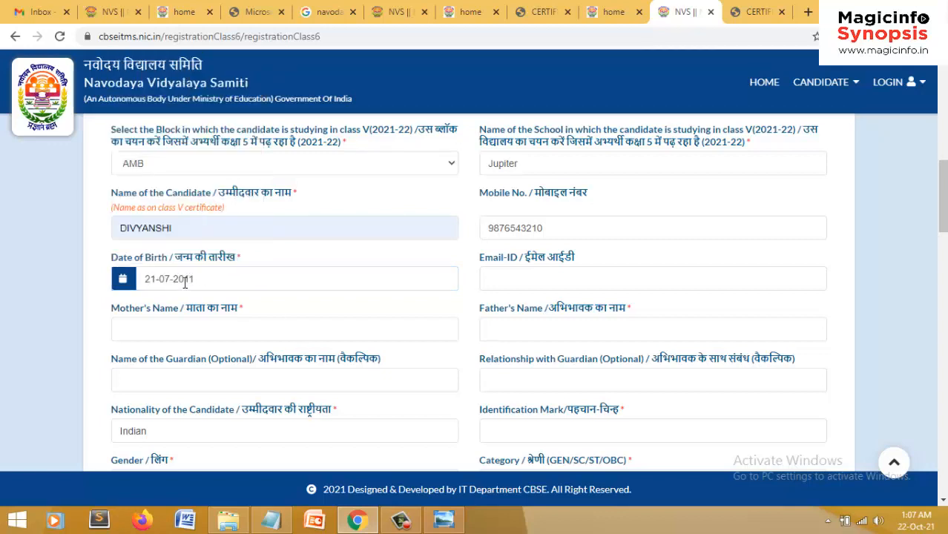
click(123, 279)
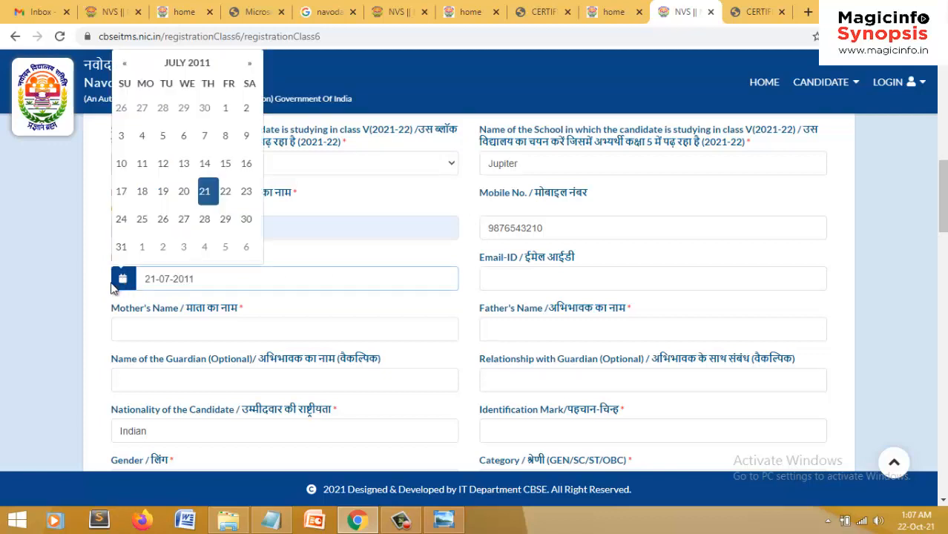
- Fill in the contact e-mail and the names of the candidate's mother and father from the saved suggestions
click(635, 278)
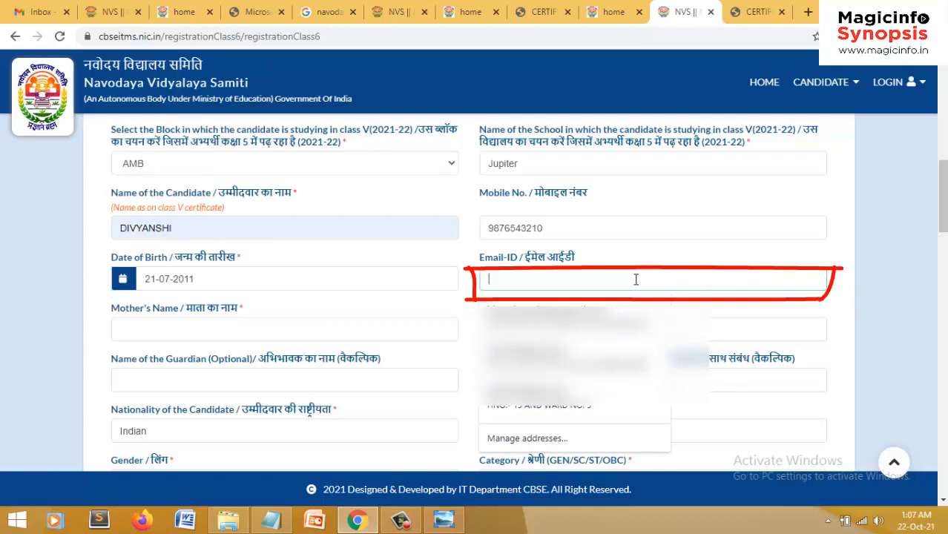
click(564, 320)
scroll(288, 320, down, 1)
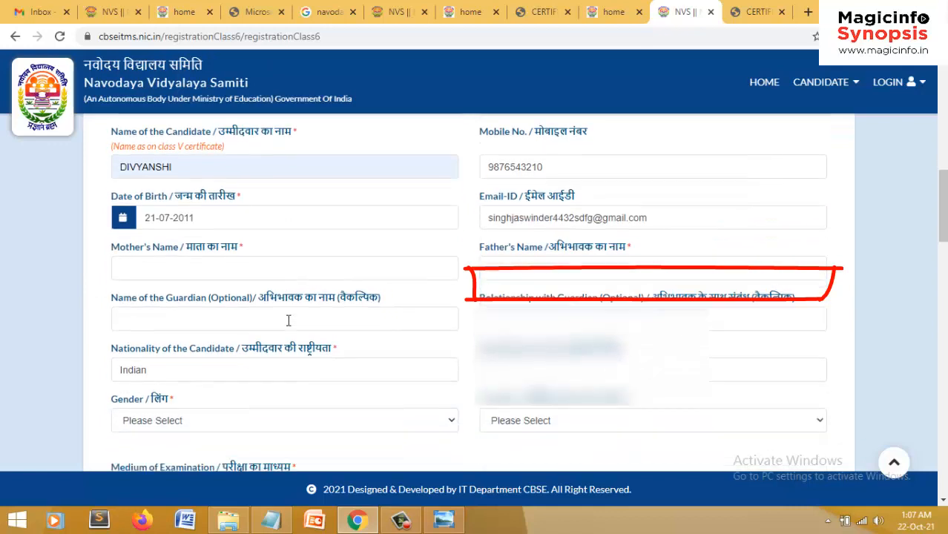
click(164, 253)
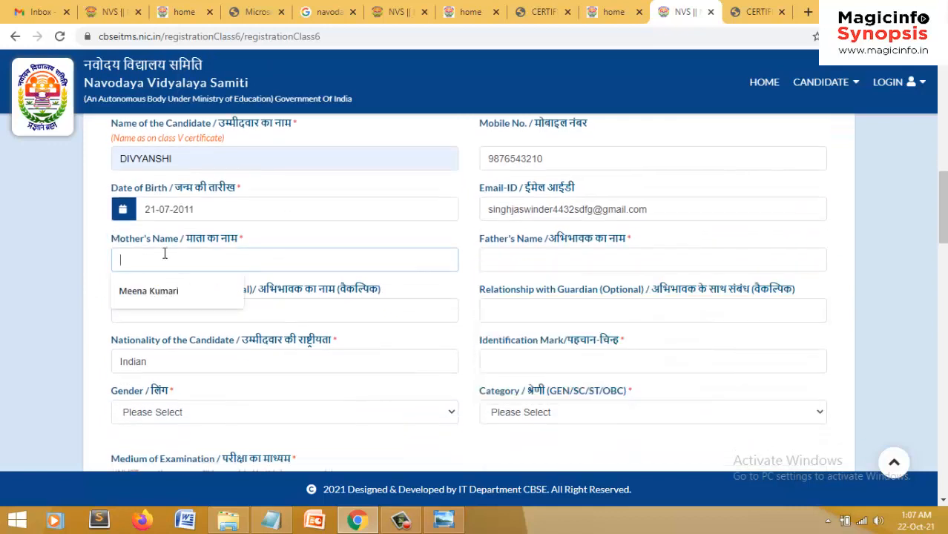
click(163, 291)
click(607, 258)
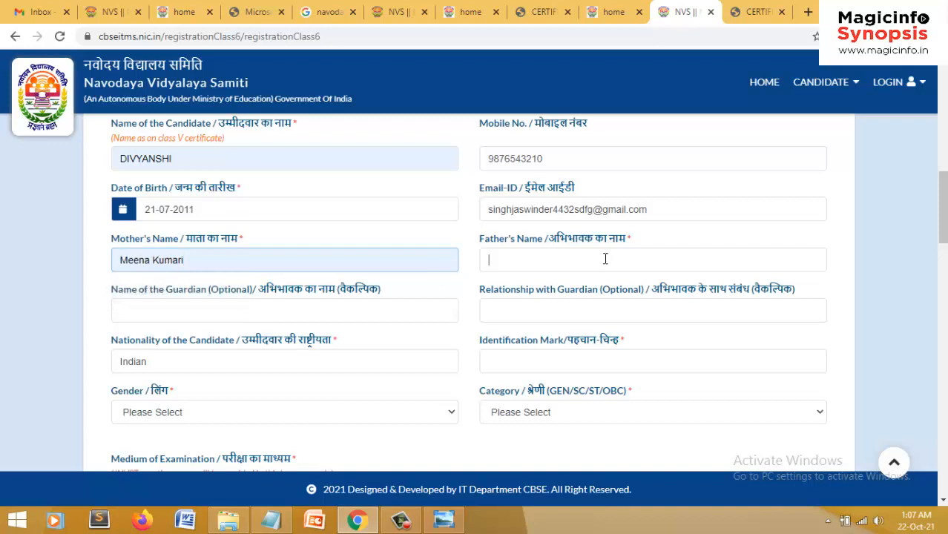
click(546, 292)
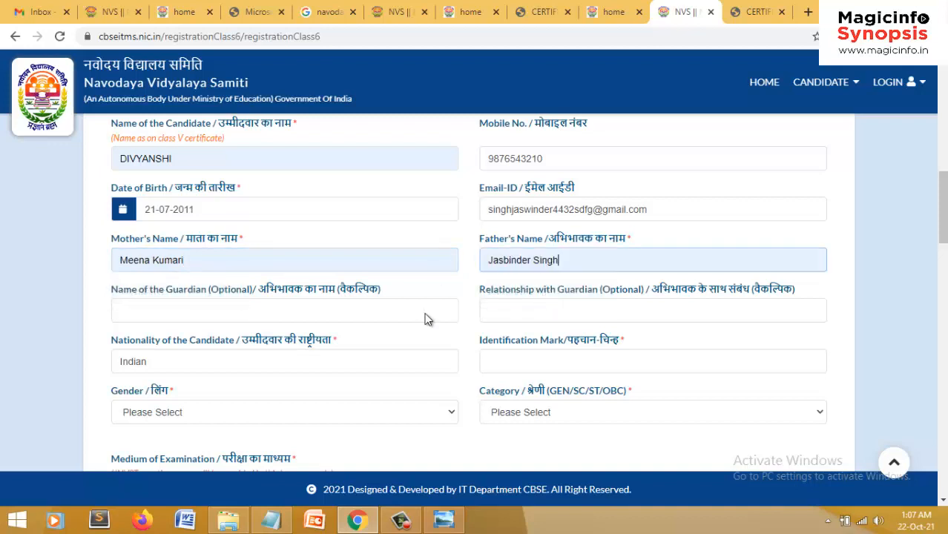
- Leave the optional guardian fields blank and enter Mole on Right Cheek as the candidate's identification mark
click(252, 312)
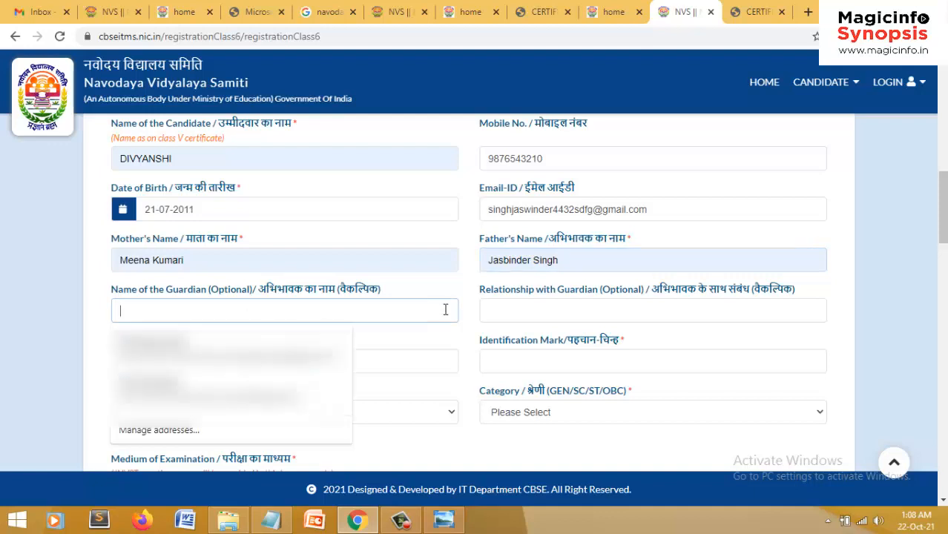
click(526, 311)
scroll(468, 297, down, 3)
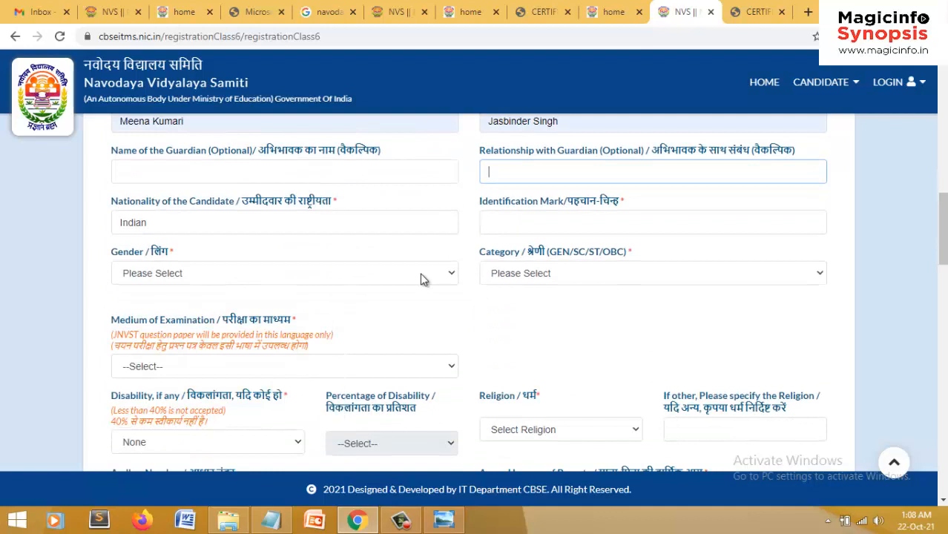
click(218, 216)
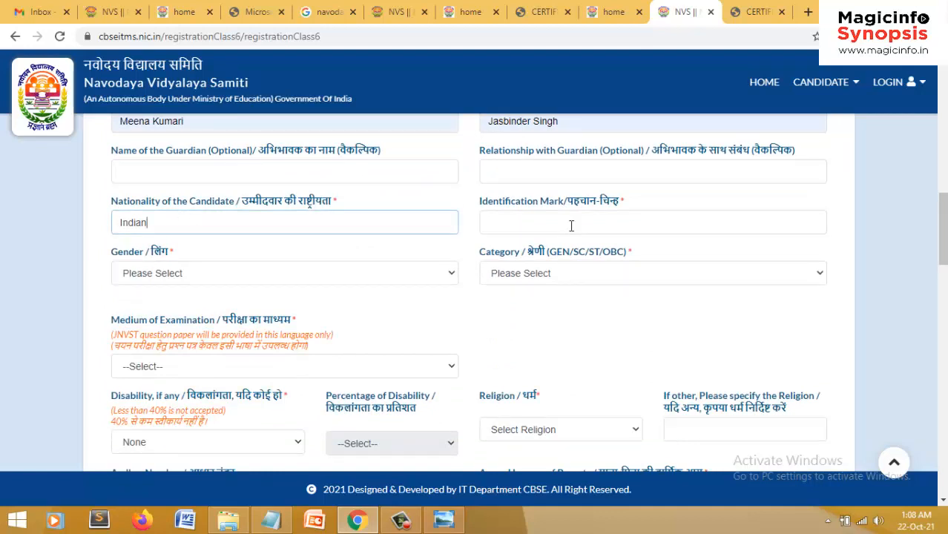
click(522, 224)
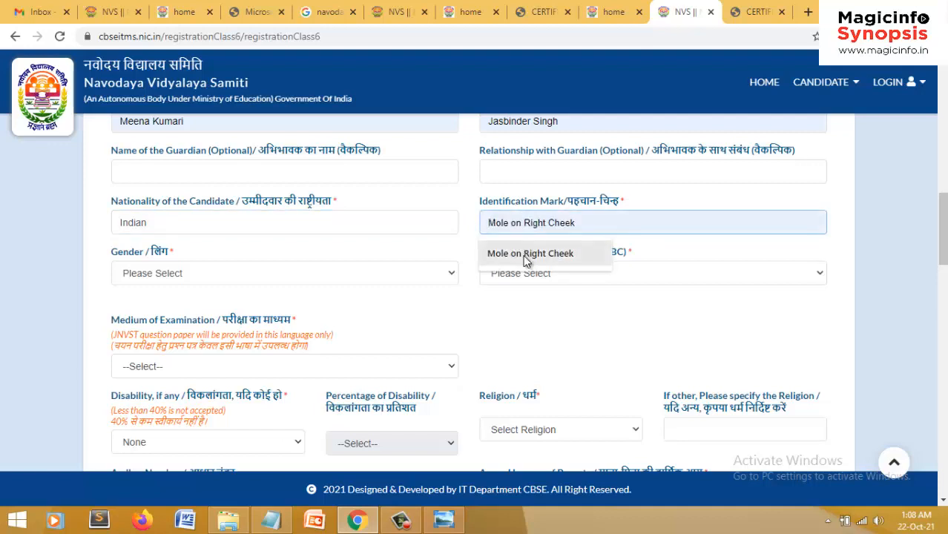
click(525, 256)
- Set the candidate's gender to Female and the category to SC
scroll(242, 214, down, 1)
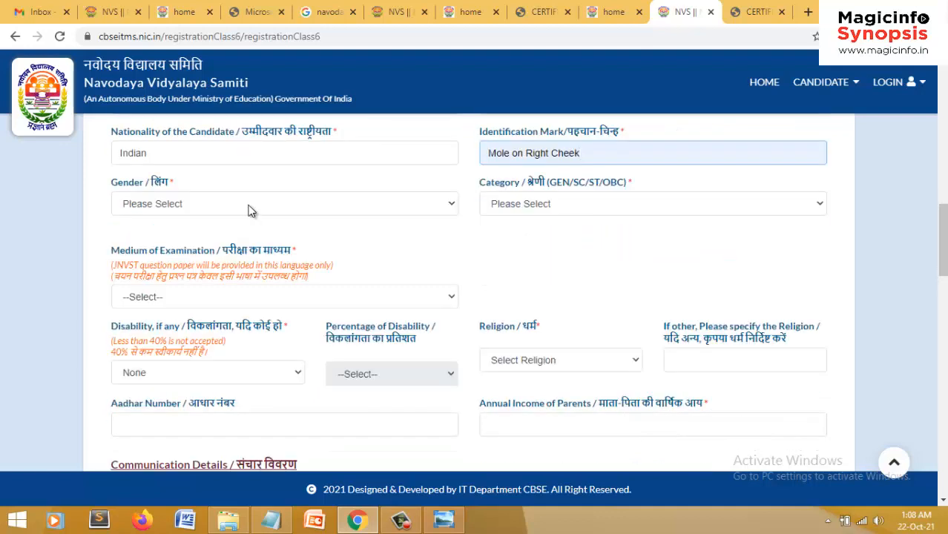
click(248, 210)
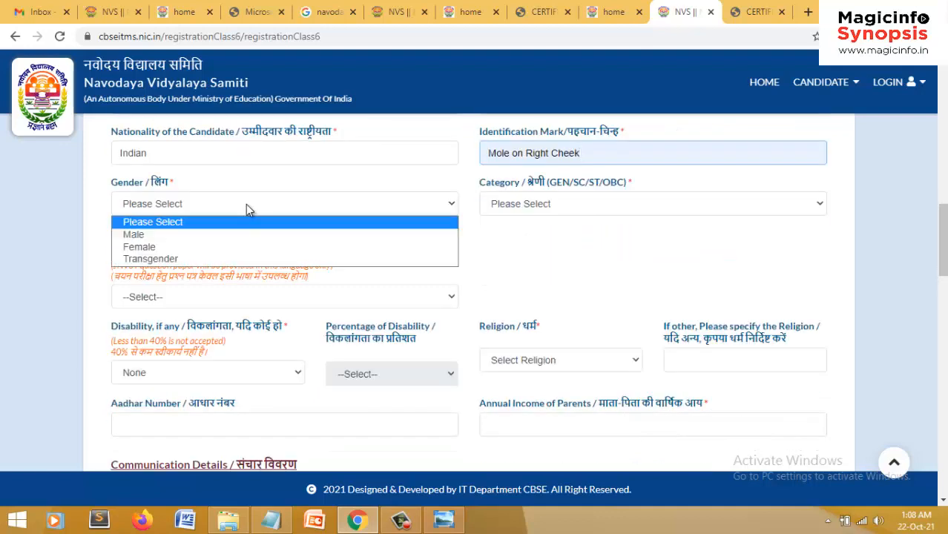
click(200, 247)
click(672, 203)
click(522, 247)
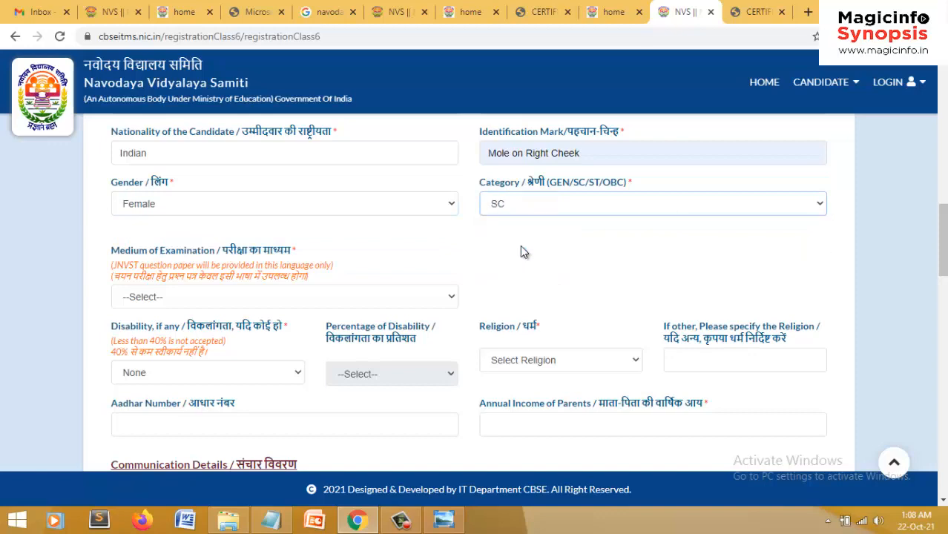
- Set the medium of examination to ENGLISH
scroll(477, 256, down, 2)
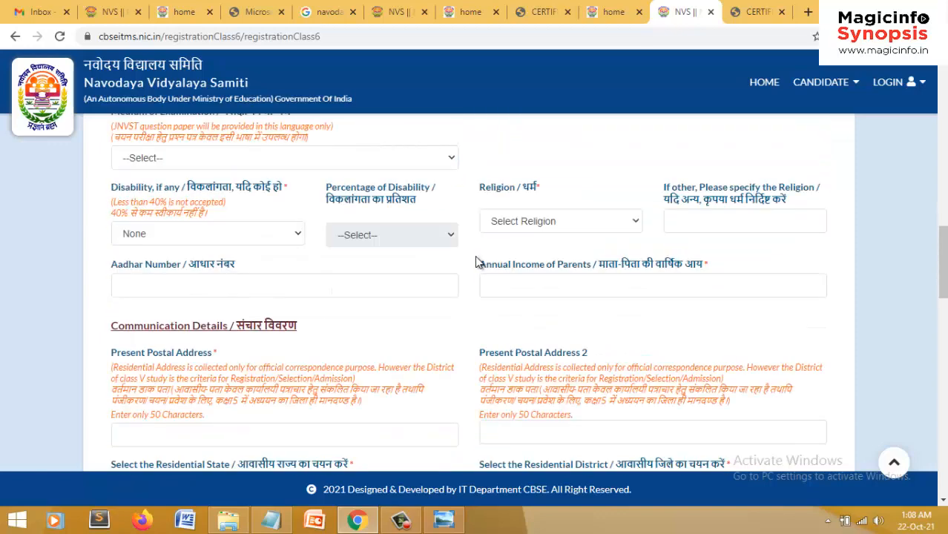
scroll(477, 262, up, 1)
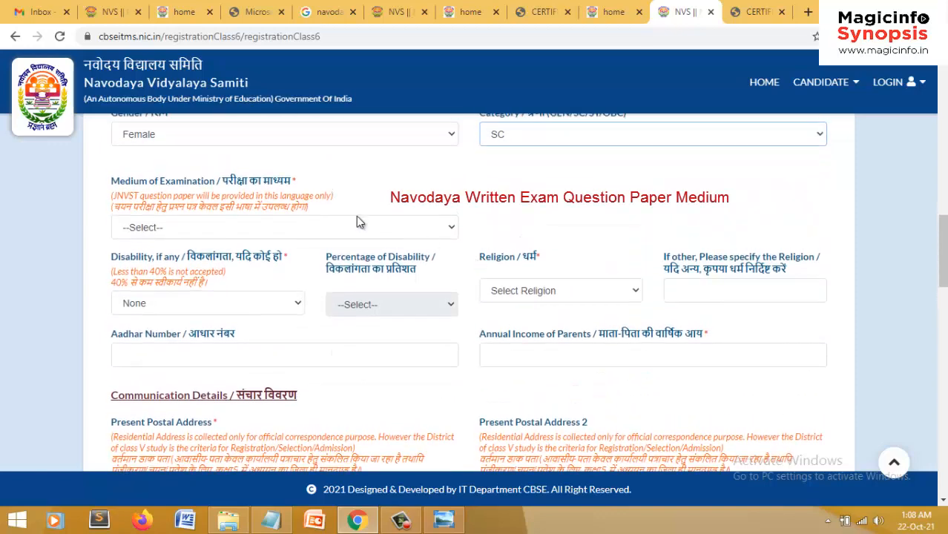
click(156, 230)
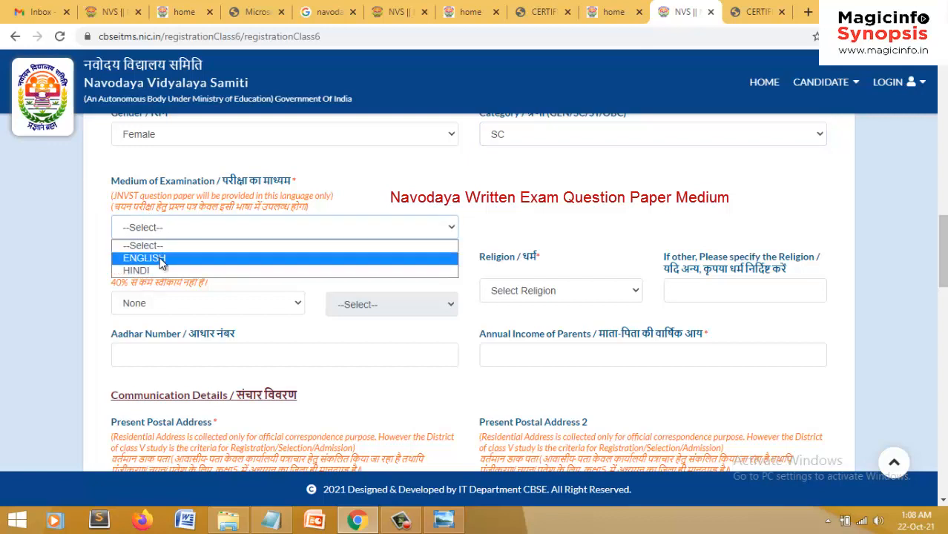
click(162, 258)
scroll(205, 260, down, 1)
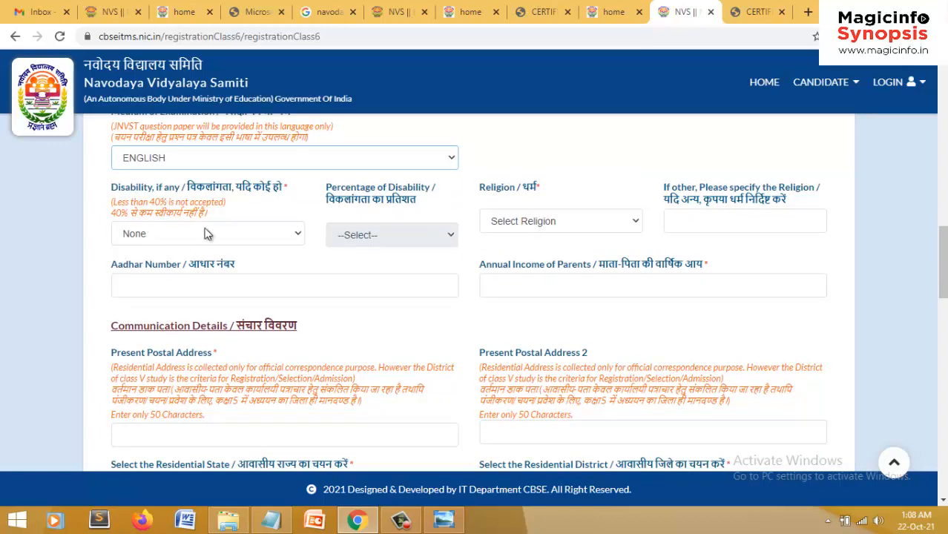
- Keep the disability option at None and set the religion to Hinduism
click(207, 234)
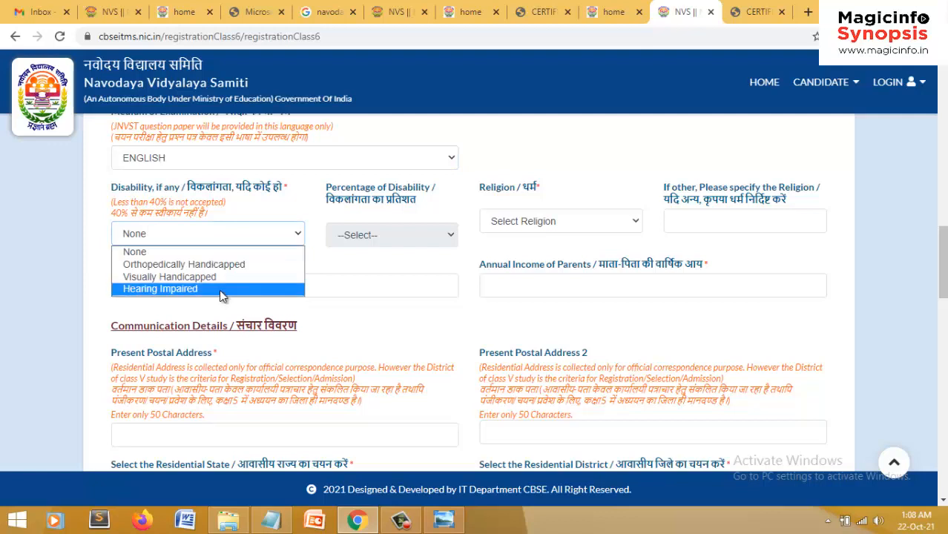
click(93, 235)
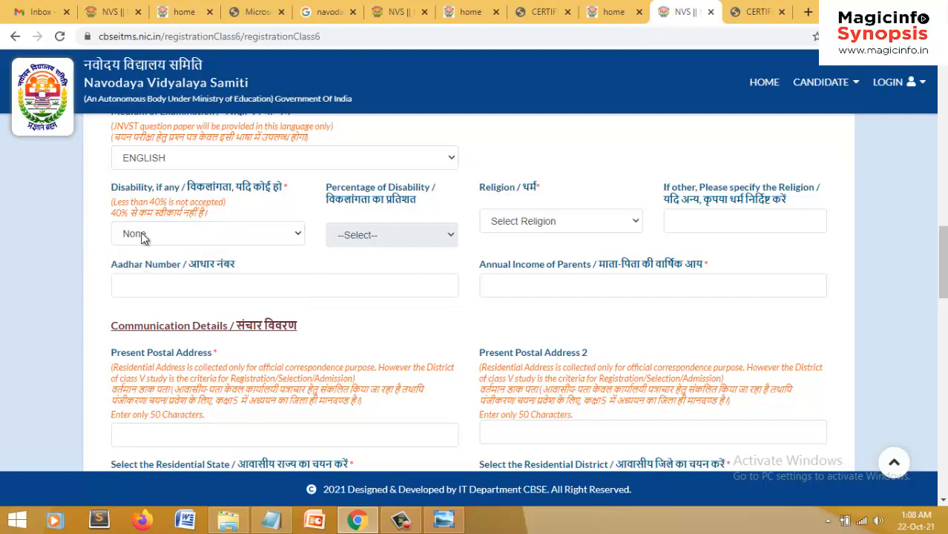
click(620, 223)
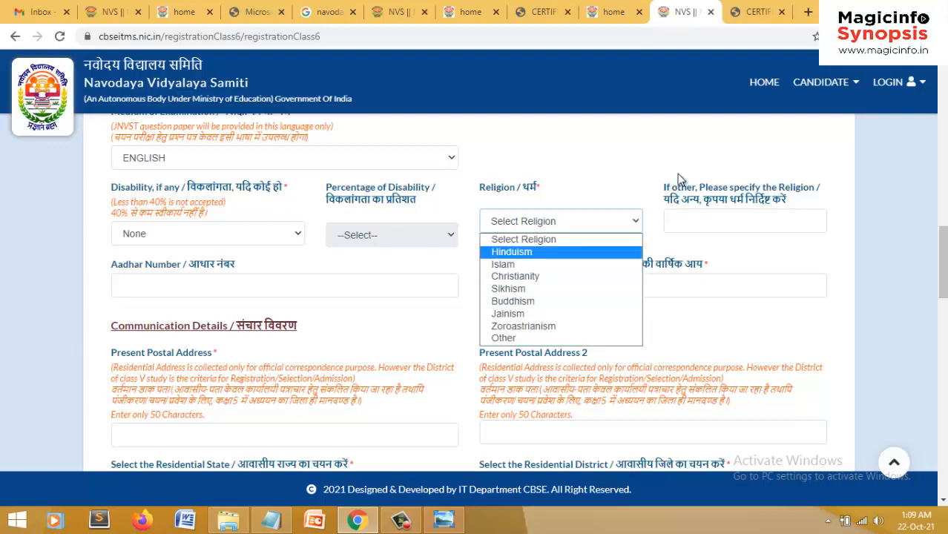
click(558, 253)
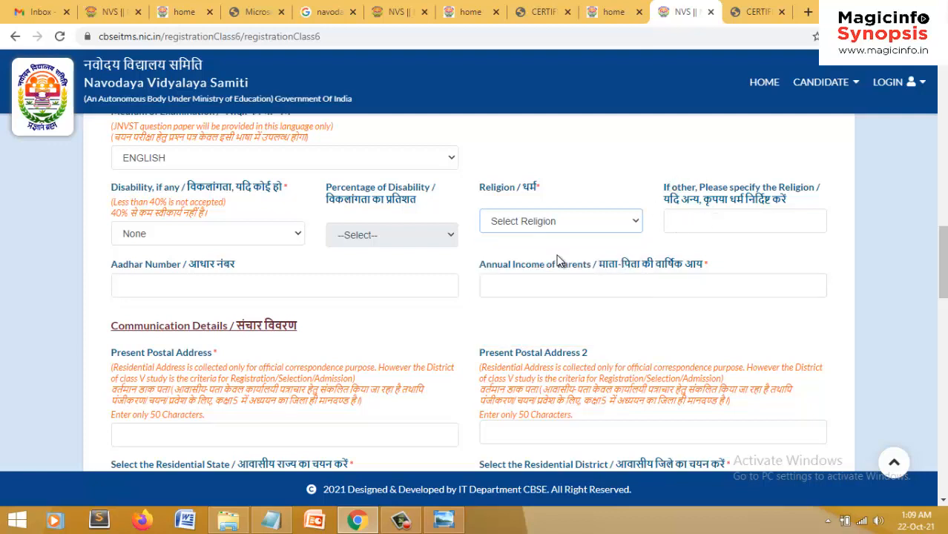
- Fill in the candidate's Aadhar number and enter 38000 as the annual income of the parents
click(190, 288)
click(149, 317)
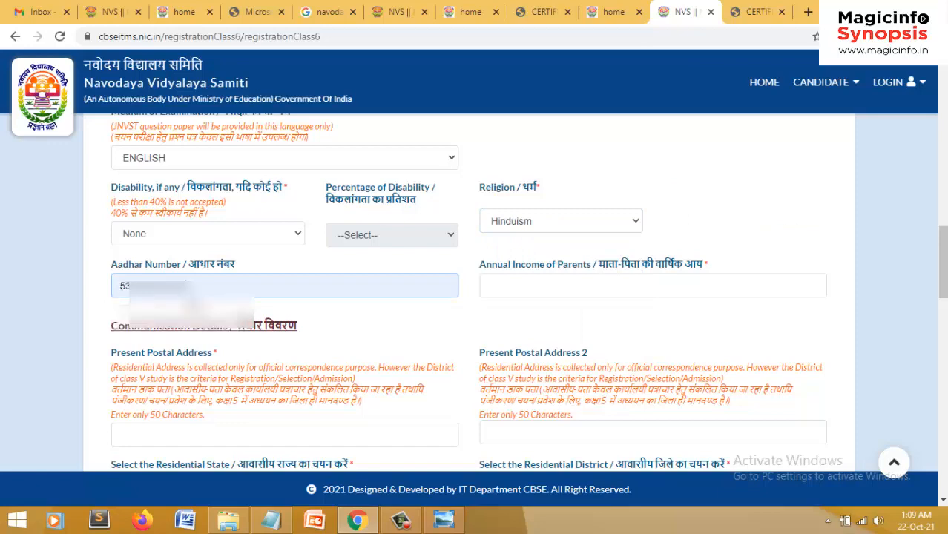
click(561, 287)
click(539, 324)
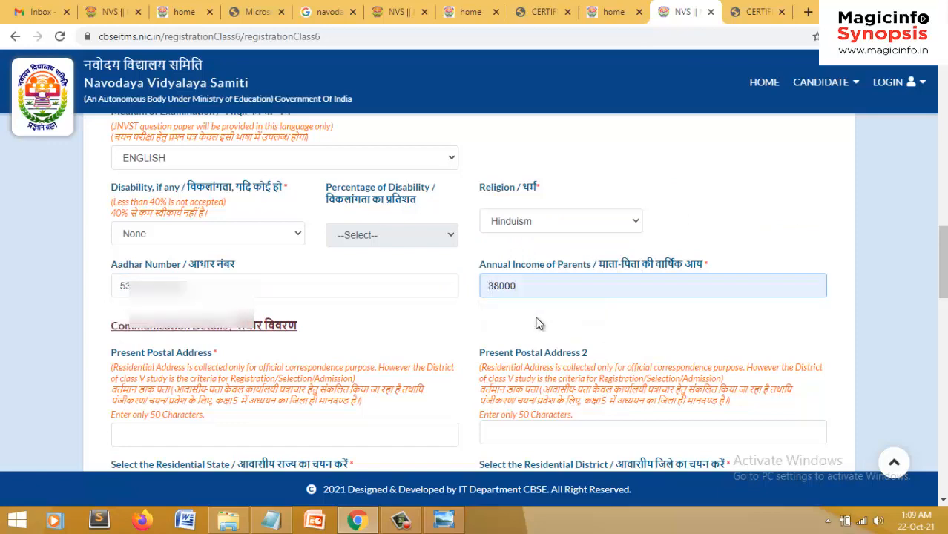
- Enter the present postal address in the communication details, leaving the second address line blank
scroll(559, 326, down, 3)
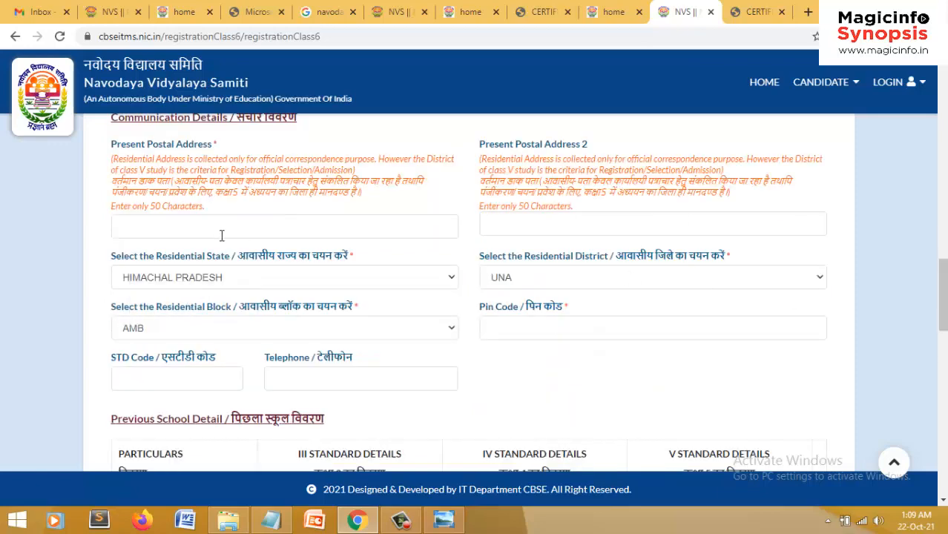
click(183, 220)
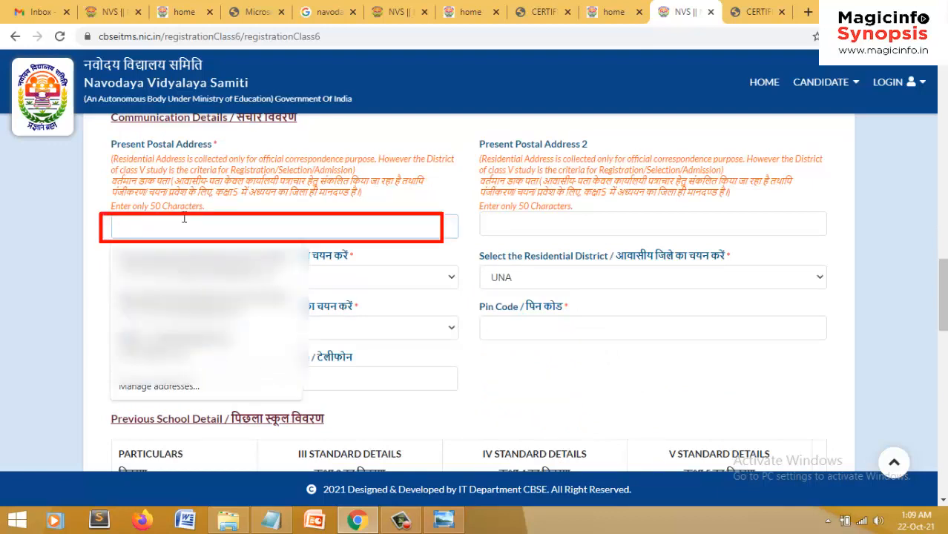
text(VPO Mairi)
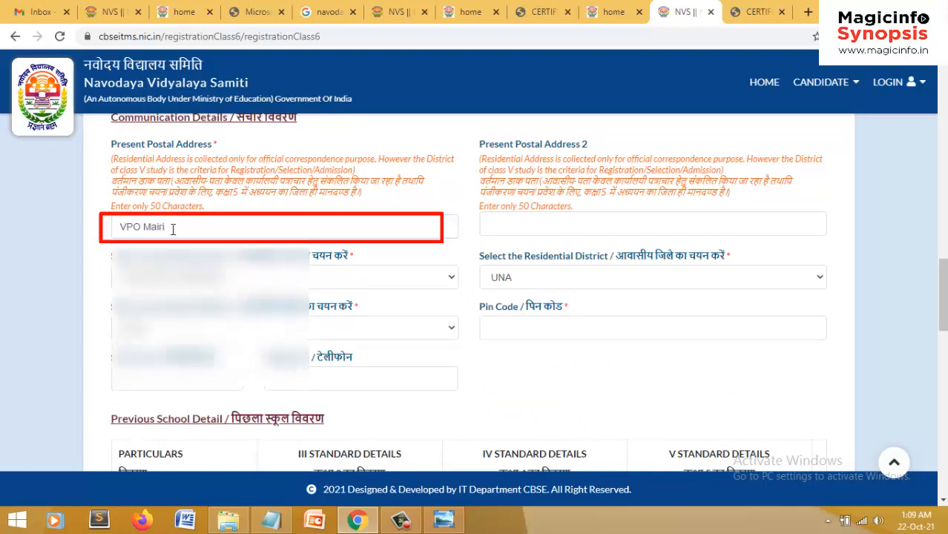
click(523, 227)
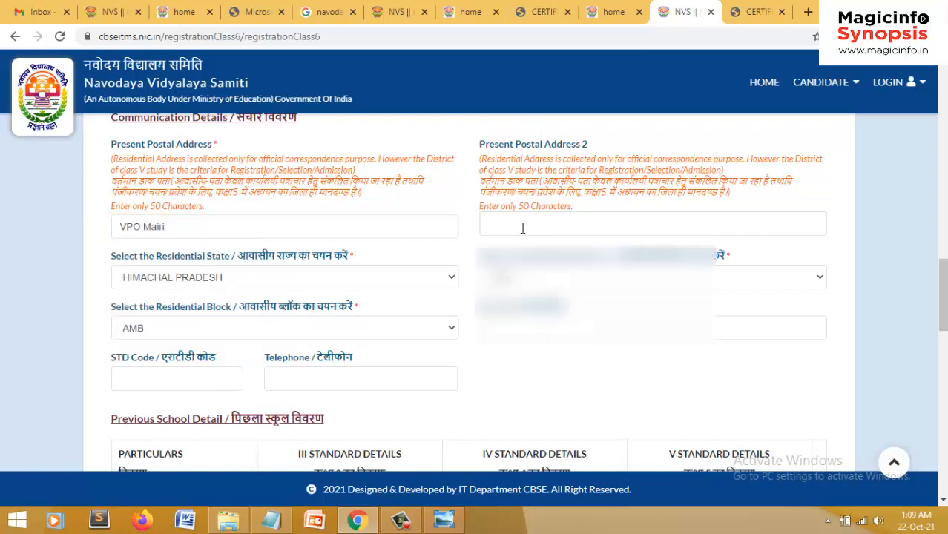
click(853, 228)
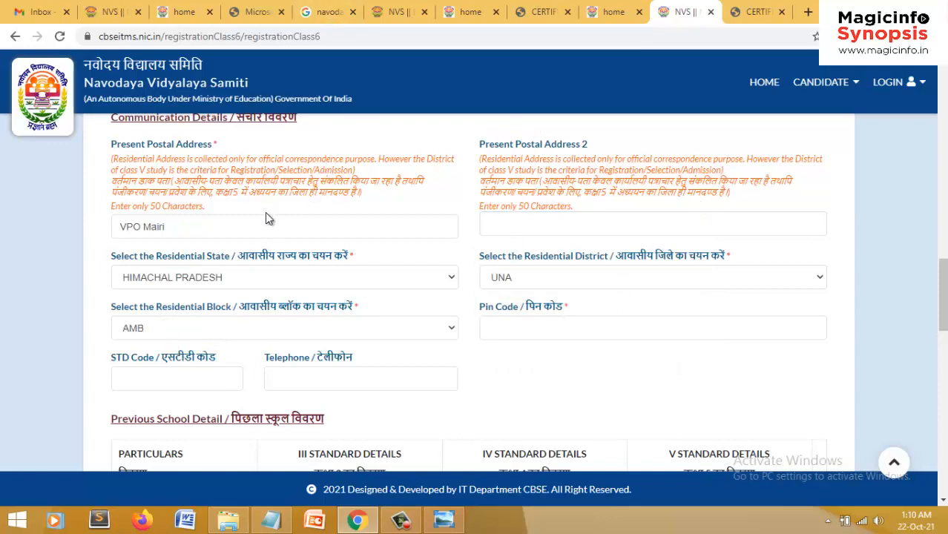
- Enter the postal pin code of the present address in the communication details
click(542, 329)
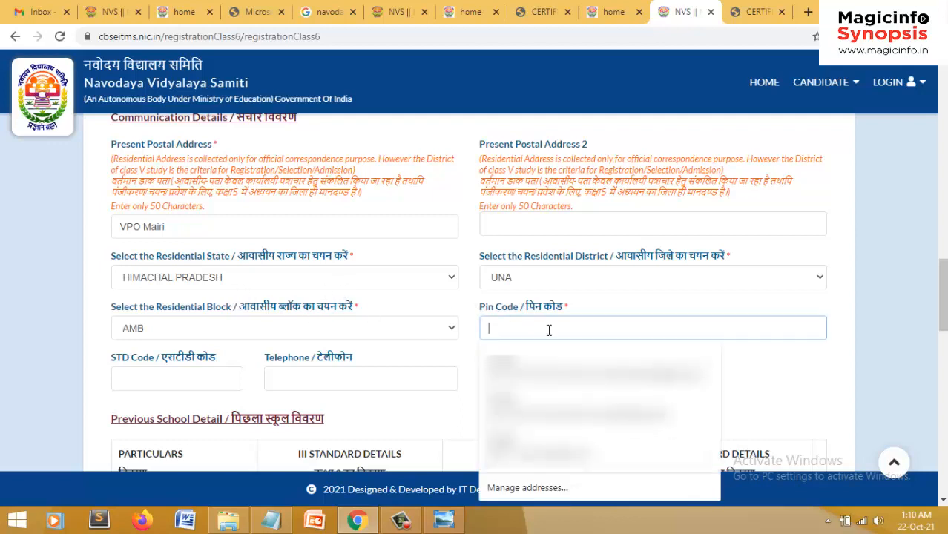
text(177210)
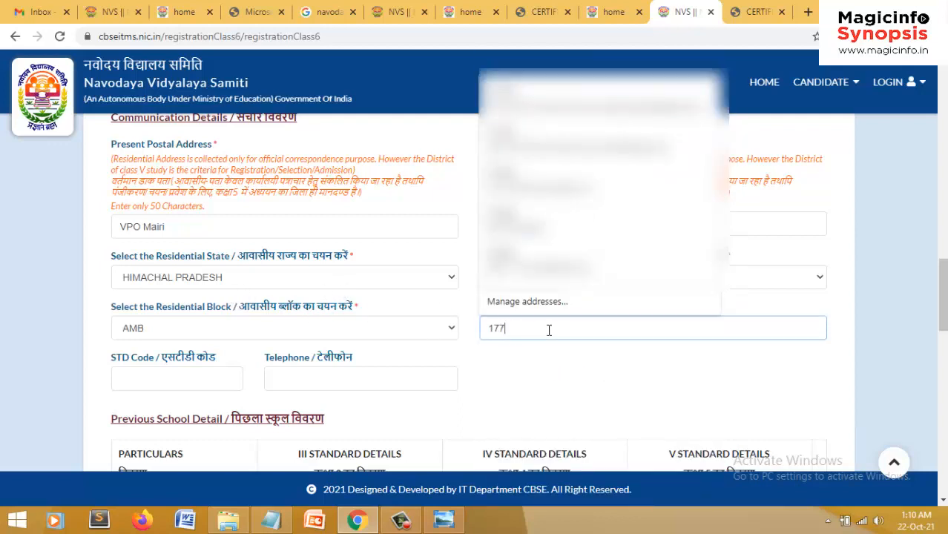
click(571, 423)
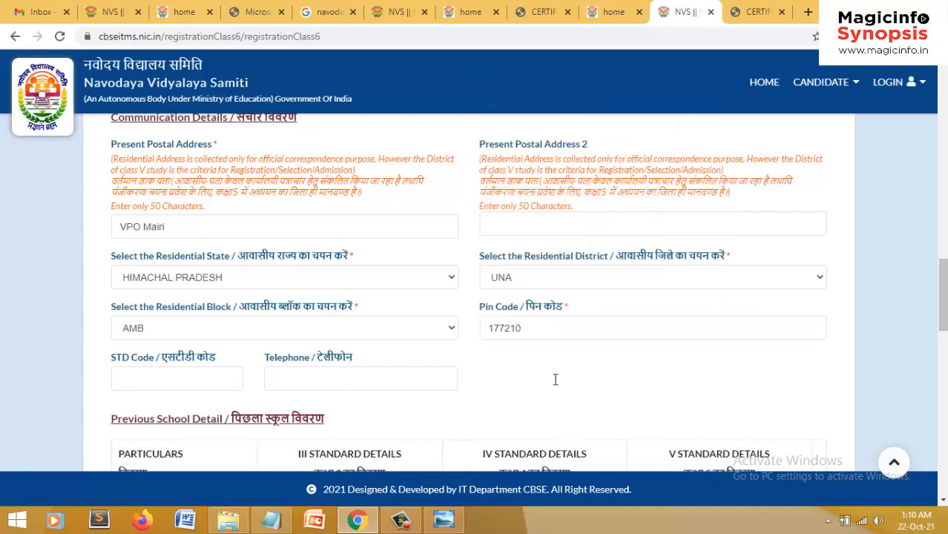
- In the III standard details of the previous school section, enter Mairi as the village and Jupiter as the school
scroll(634, 389, down, 2)
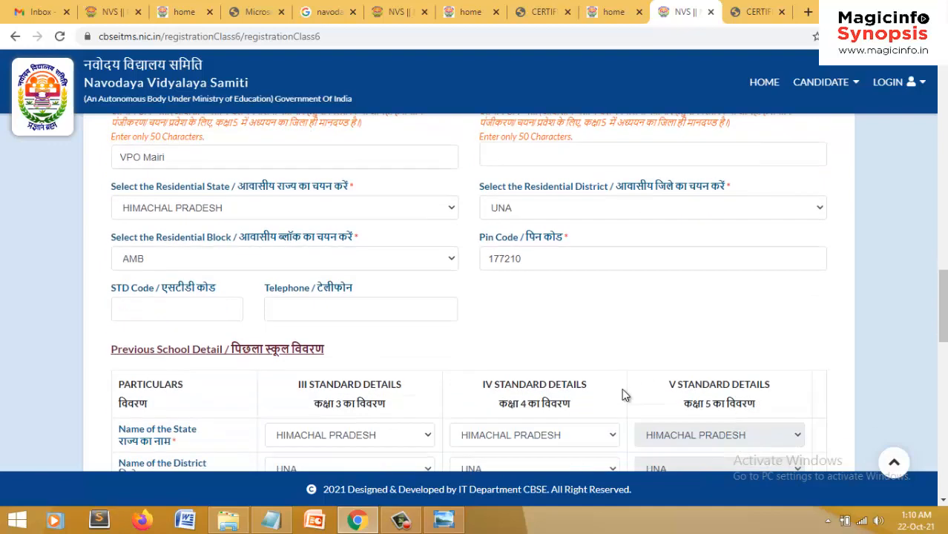
scroll(621, 390, down, 3)
scroll(620, 389, up, 1)
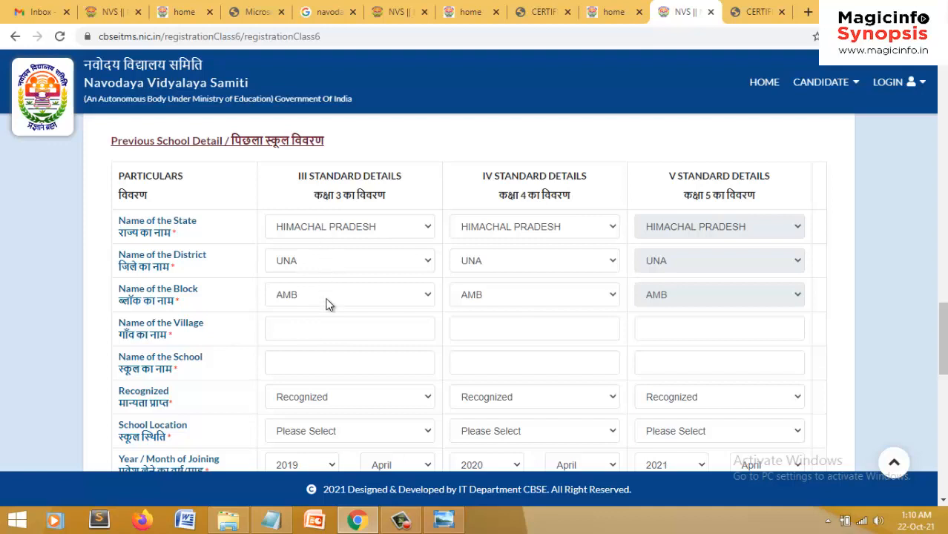
click(330, 328)
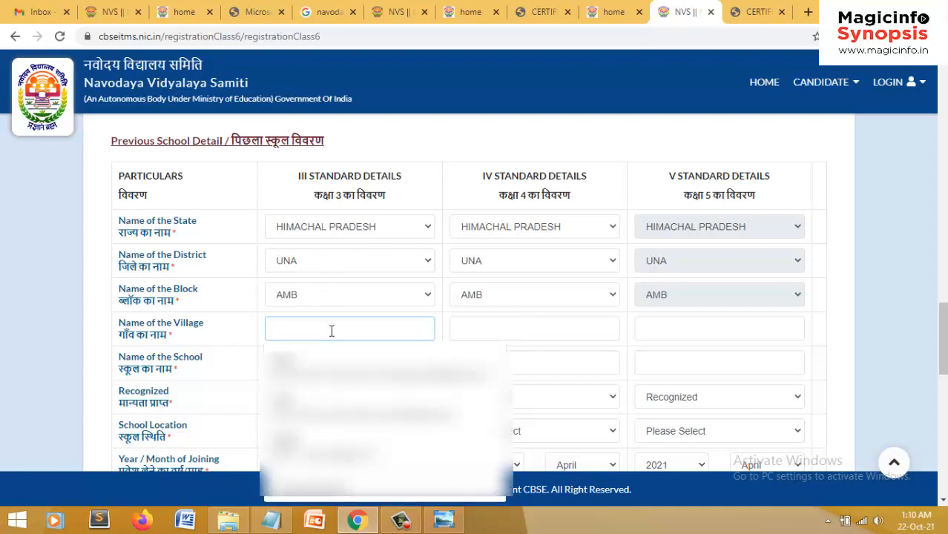
text(Mair)
click(316, 362)
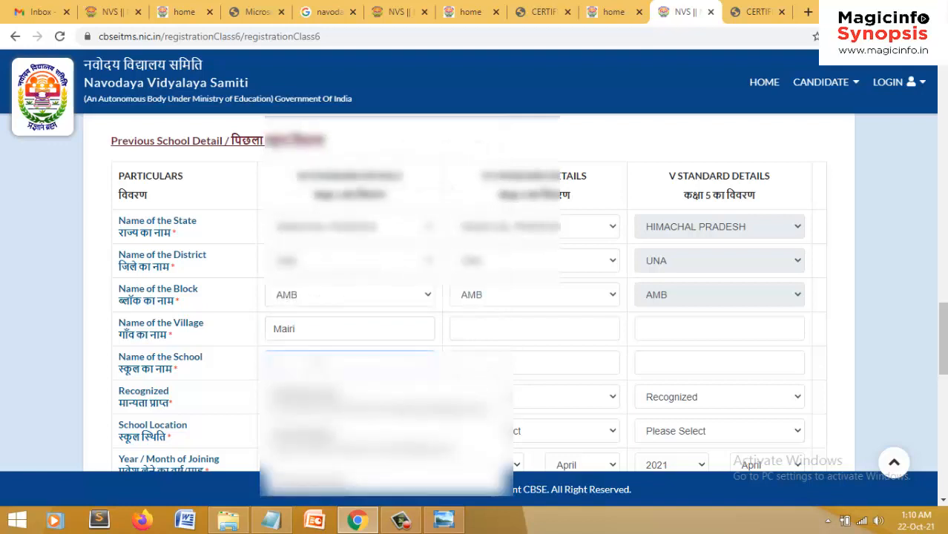
text(Jupi)
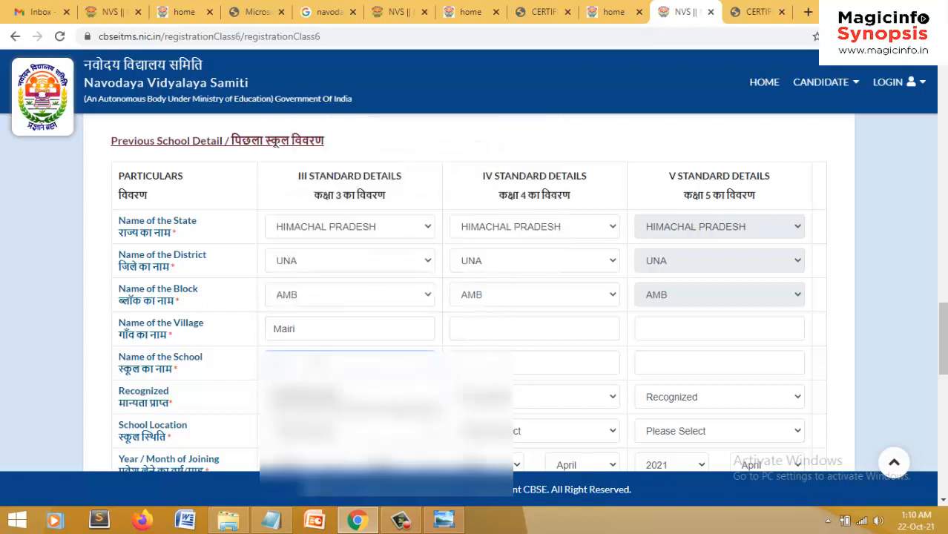
text(ter)
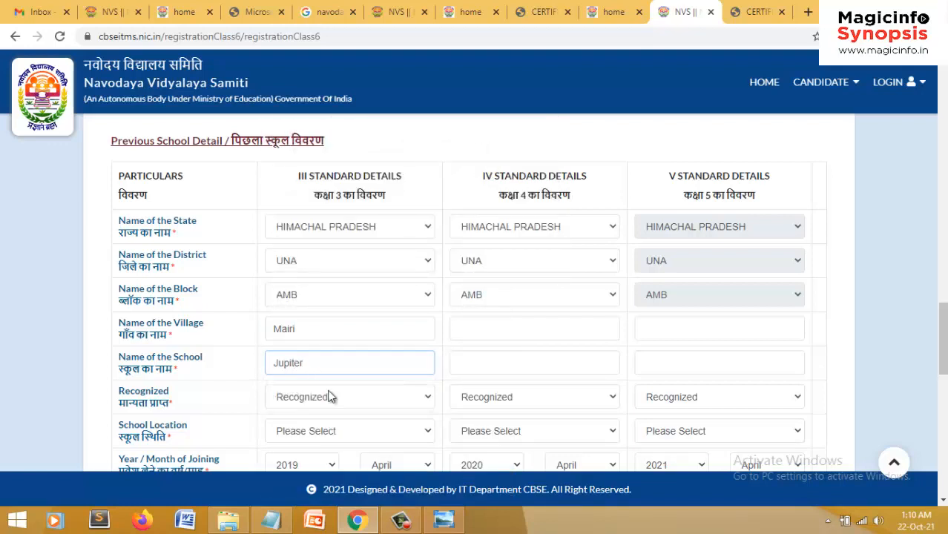
- Keep the III standard school as Recognized and set its school location to Rural
click(322, 397)
click(322, 394)
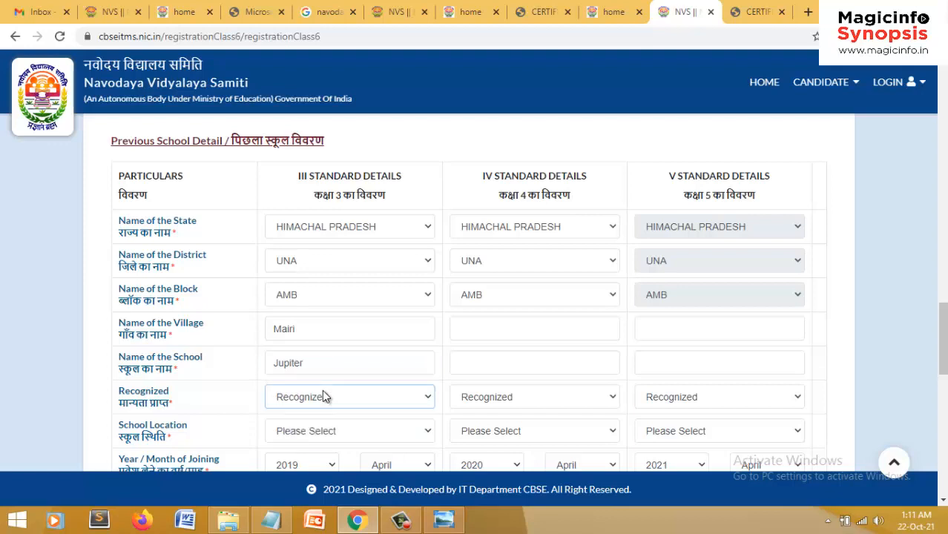
scroll(321, 378, down, 1)
click(317, 362)
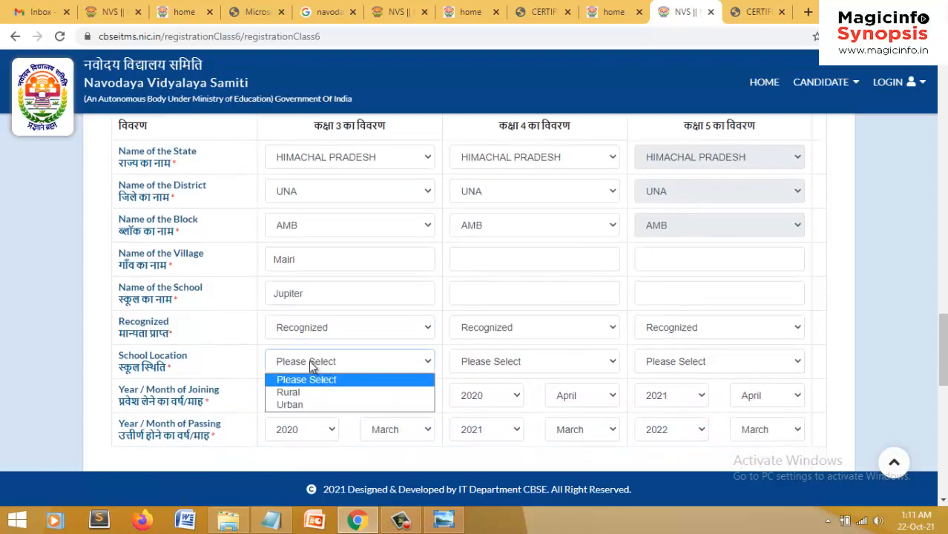
click(302, 399)
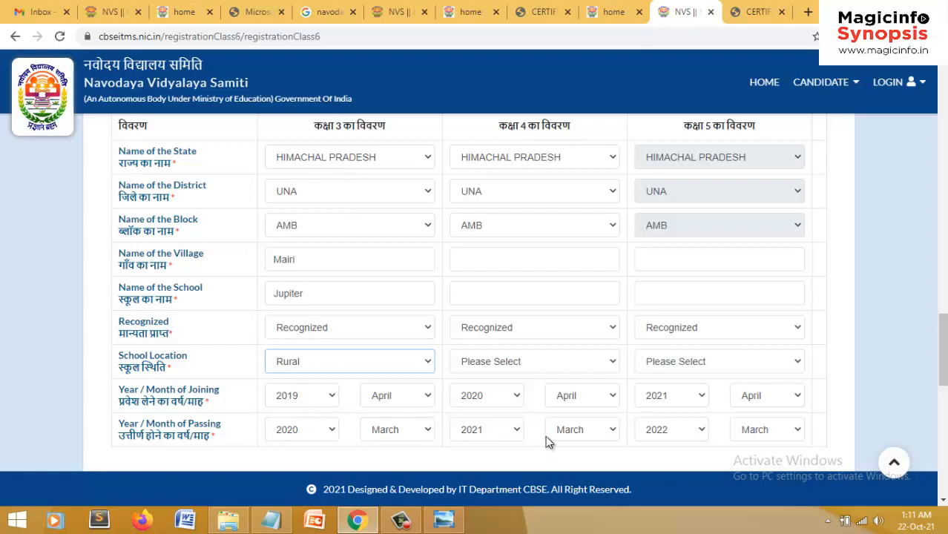
- Fill in the IV and V standard details with Mairi as the village and PS International as the school
click(524, 256)
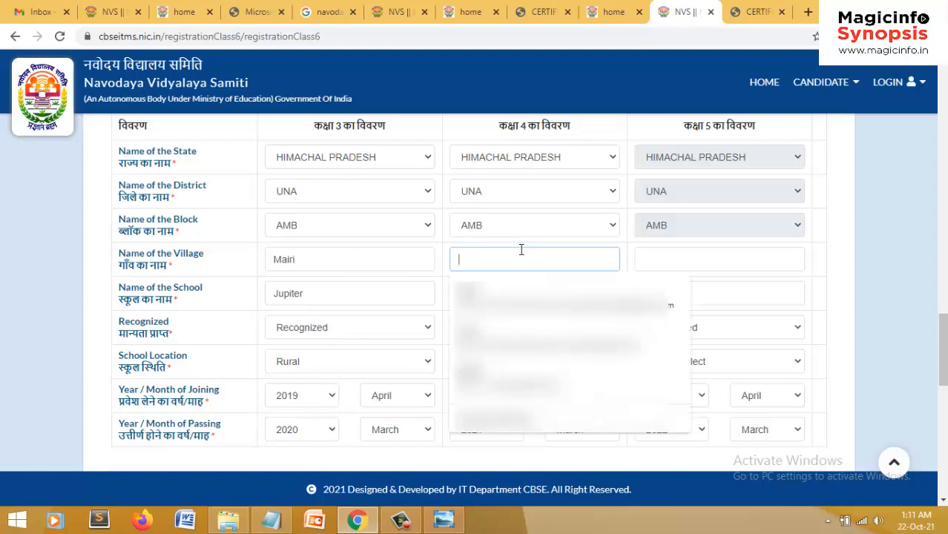
text(Mairi)
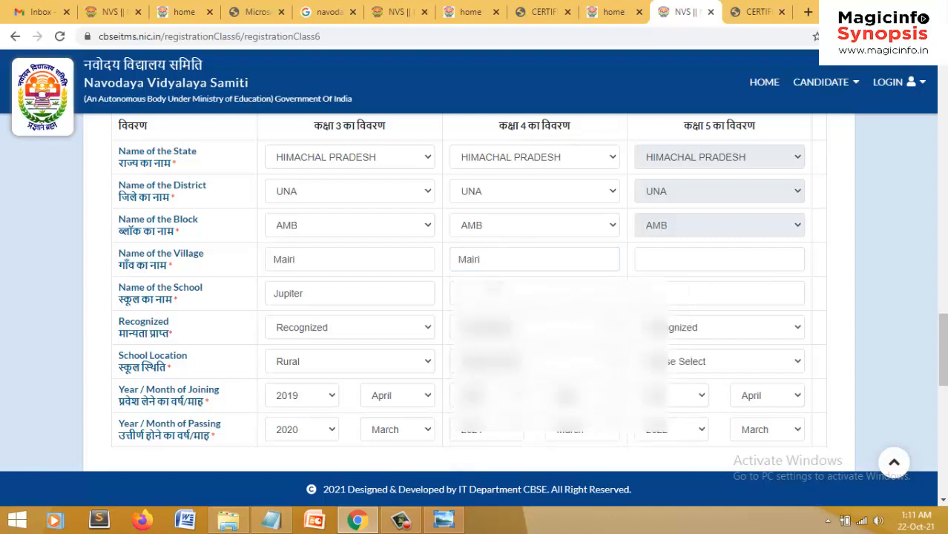
click(709, 260)
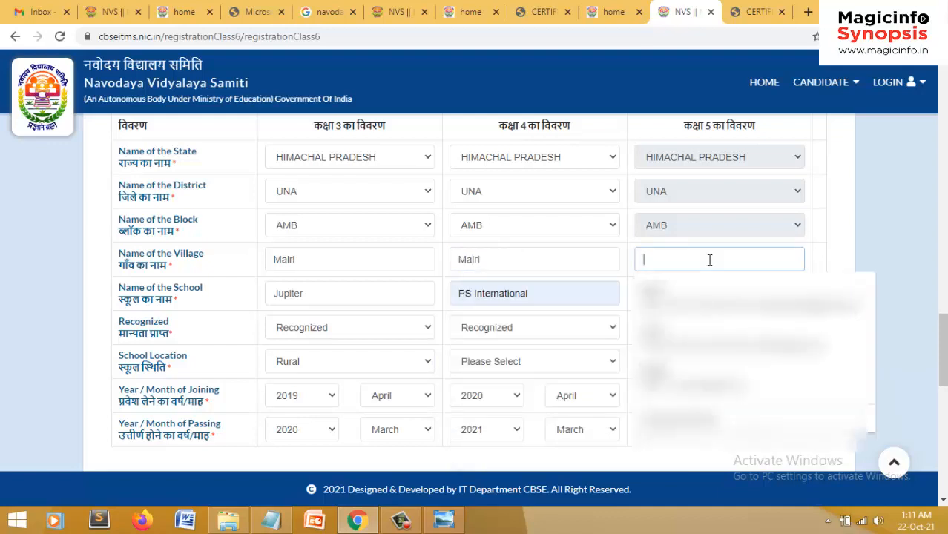
click(672, 279)
click(673, 290)
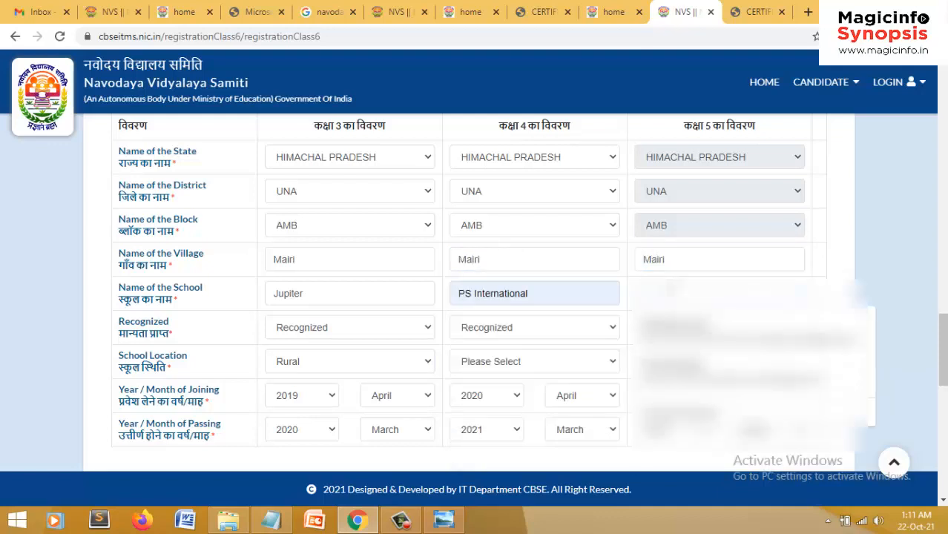
click(672, 312)
- Upload photo2 from the navodaya folder as the candidate's photo
scroll(660, 371, down, 3)
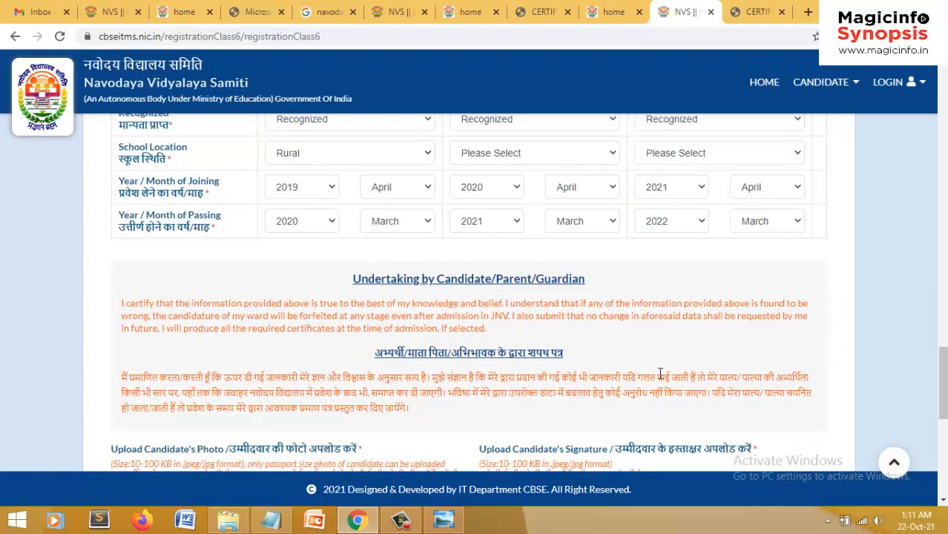
scroll(663, 353, down, 5)
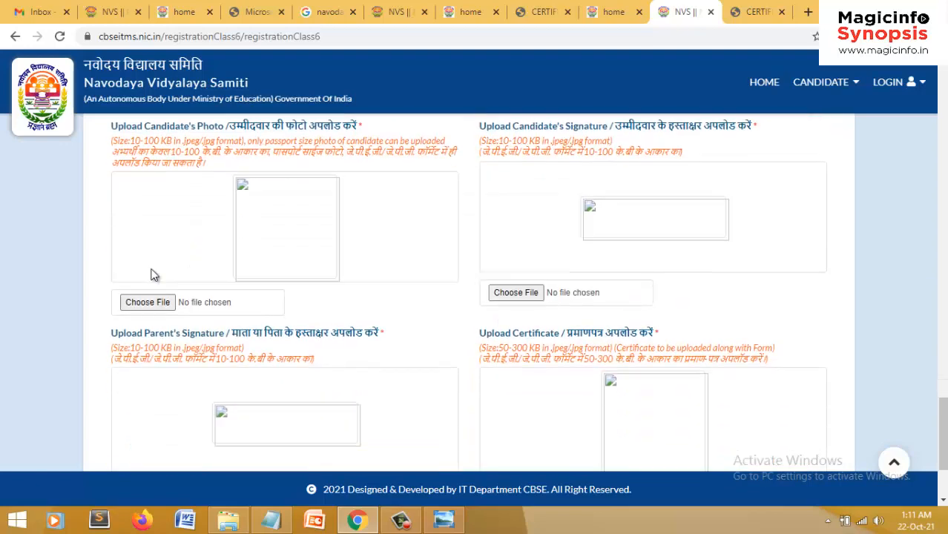
scroll(84, 316, up, 1)
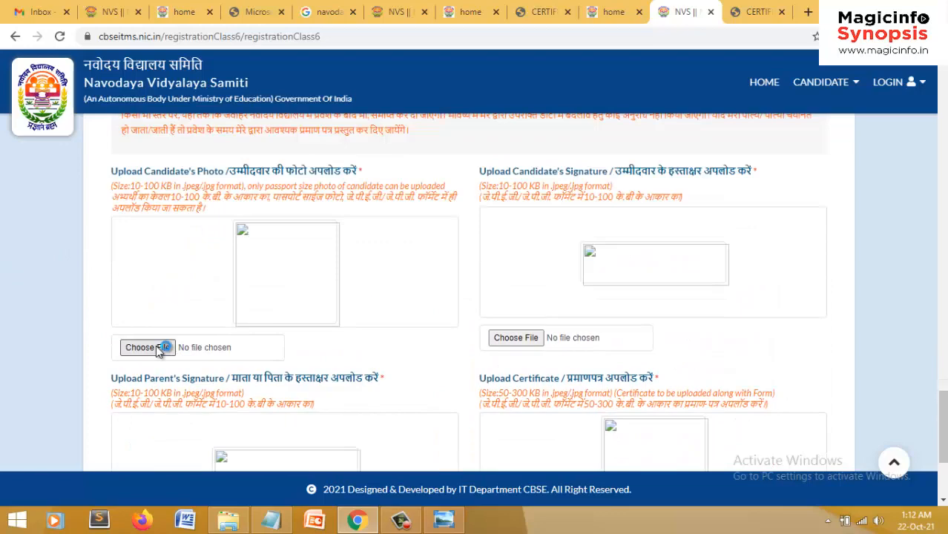
click(157, 350)
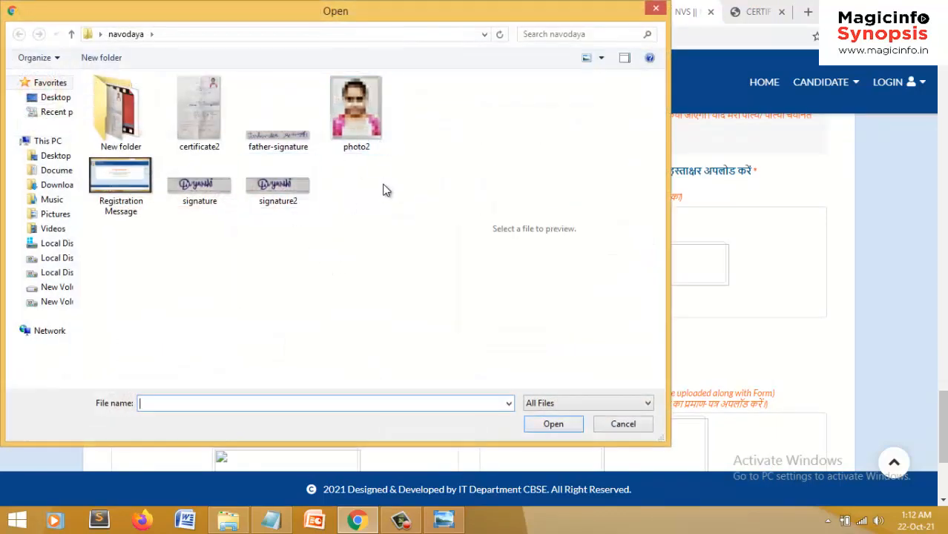
double_click(374, 135)
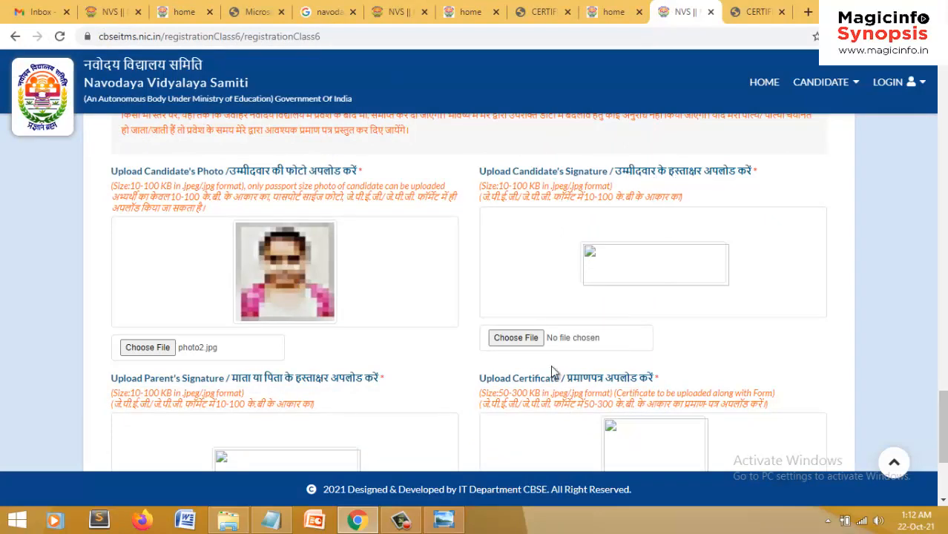
- Upload signature.jpg as the candidate's signature and father-signature.jpg as the parent's signature, and open the file selection for the certificate
click(529, 338)
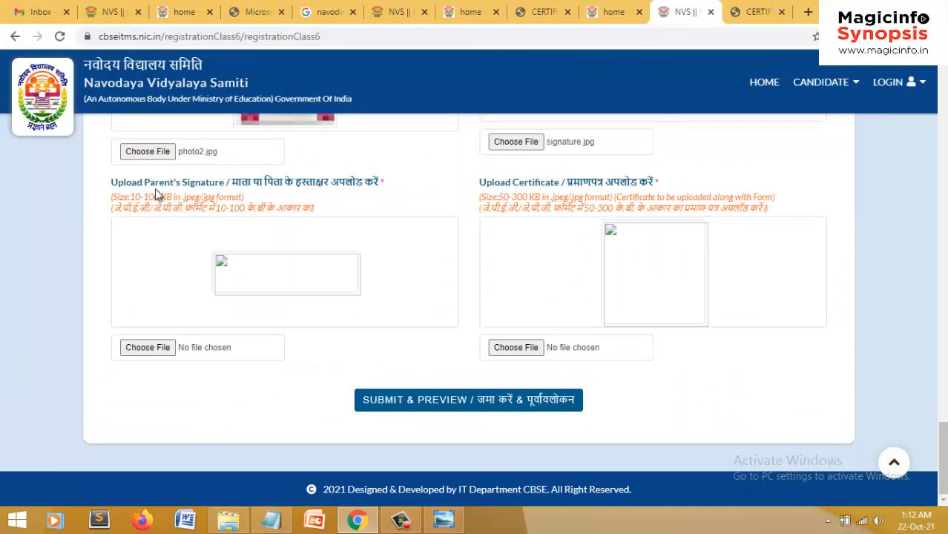
click(146, 347)
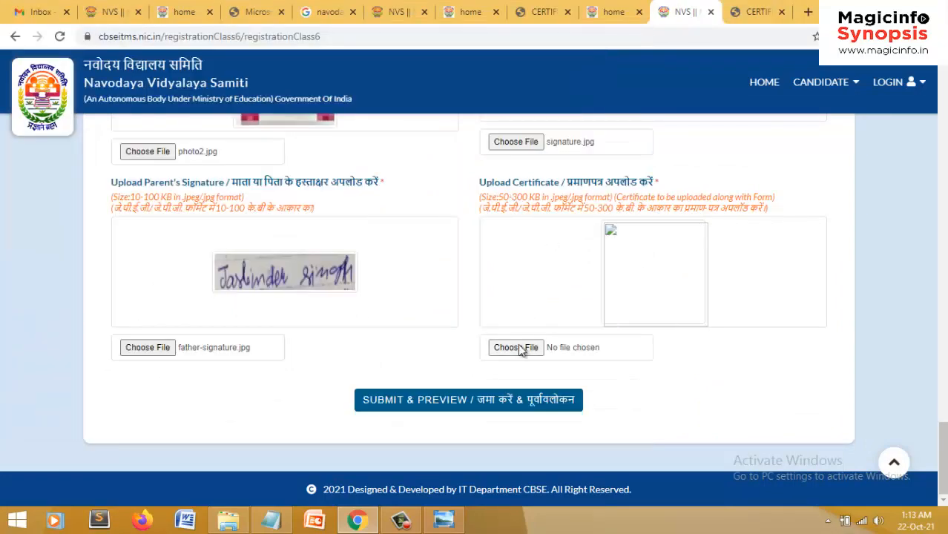
click(519, 347)
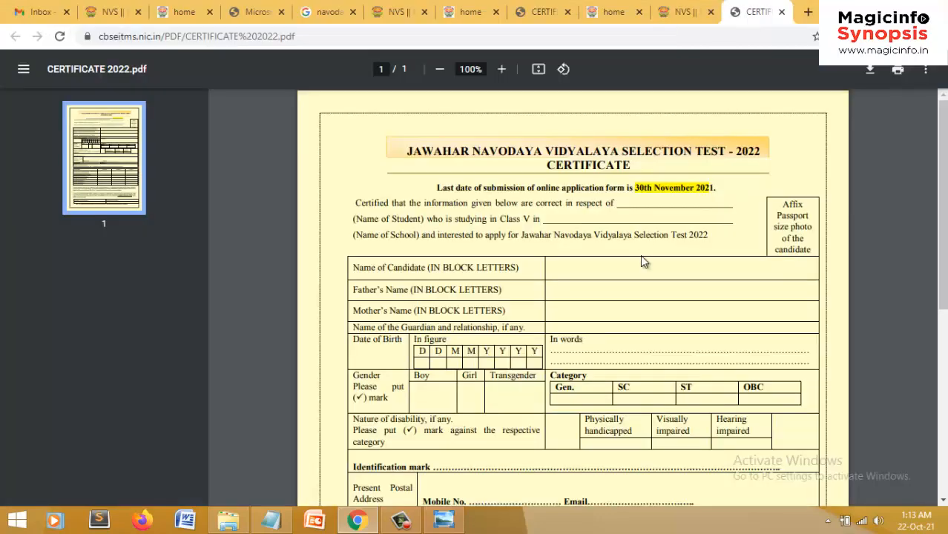
- Look through the blank CERTIFICATE 2022.pdf down to the signature section and return to the registration form
scroll(644, 261, down, 5)
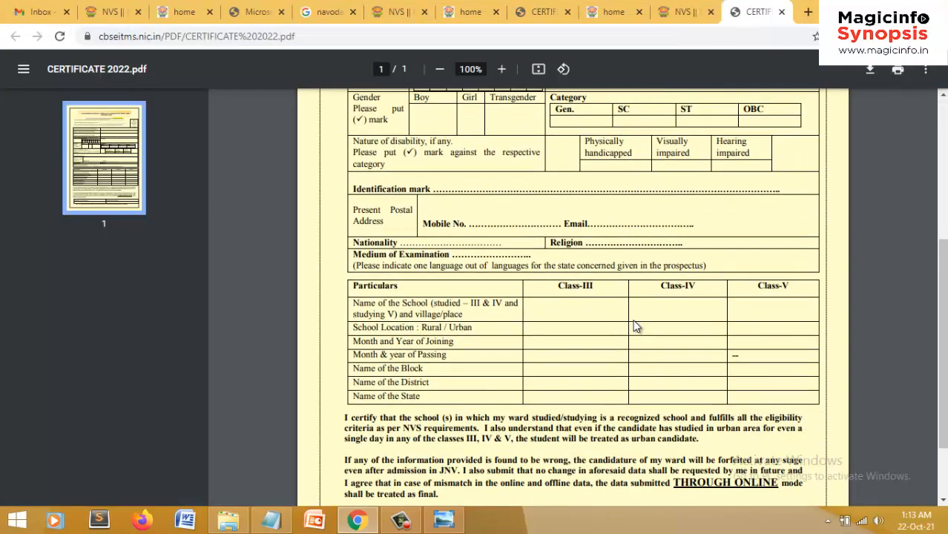
scroll(636, 327, down, 1)
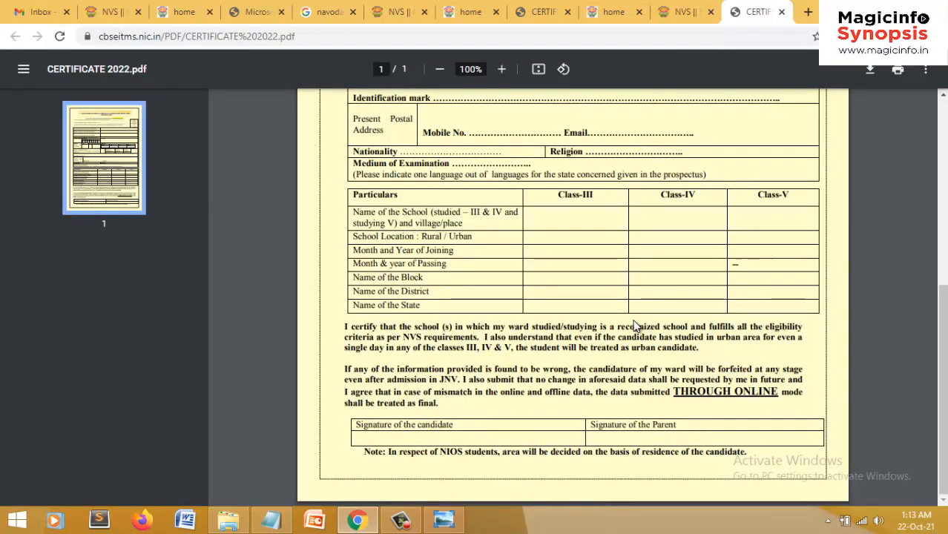
click(676, 13)
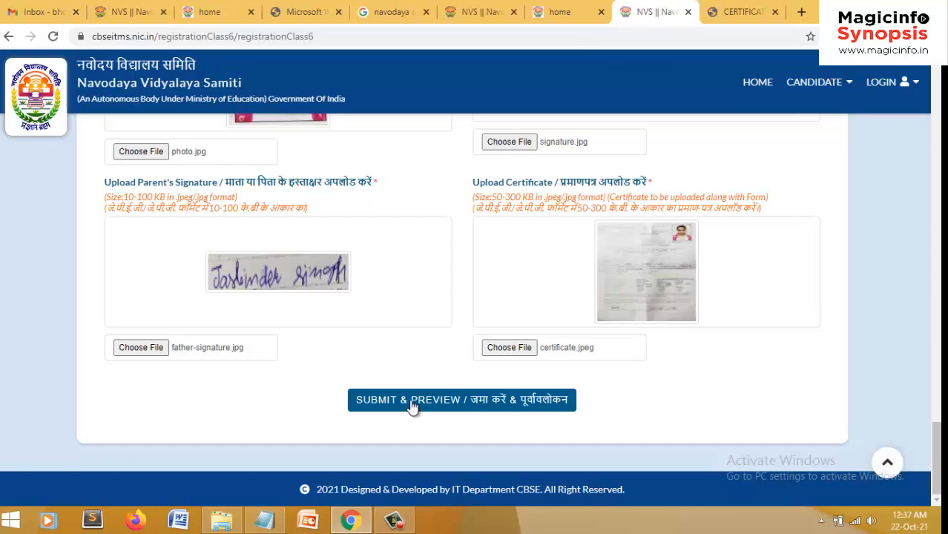
- Submit the completed form for preview and review the candidate details, previous school details and uploaded documents
click(413, 405)
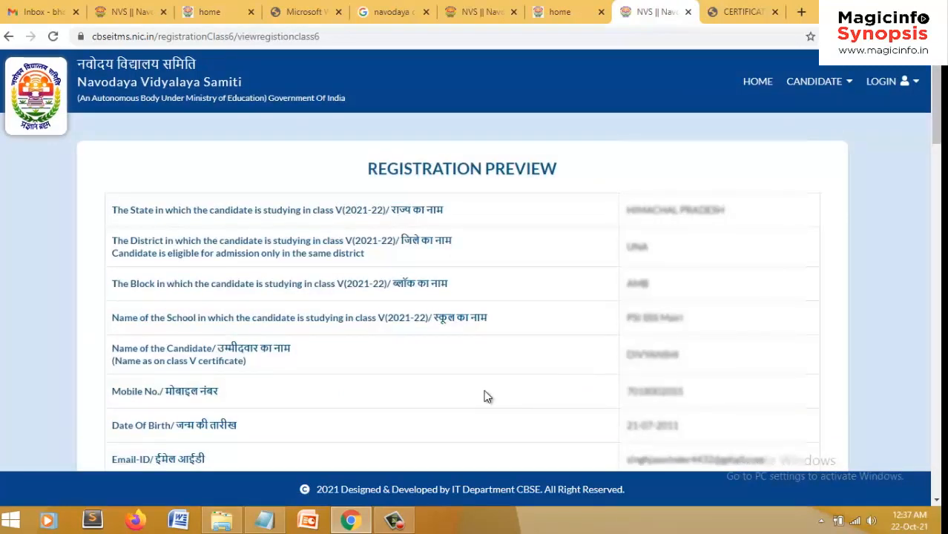
scroll(484, 400, down, 1)
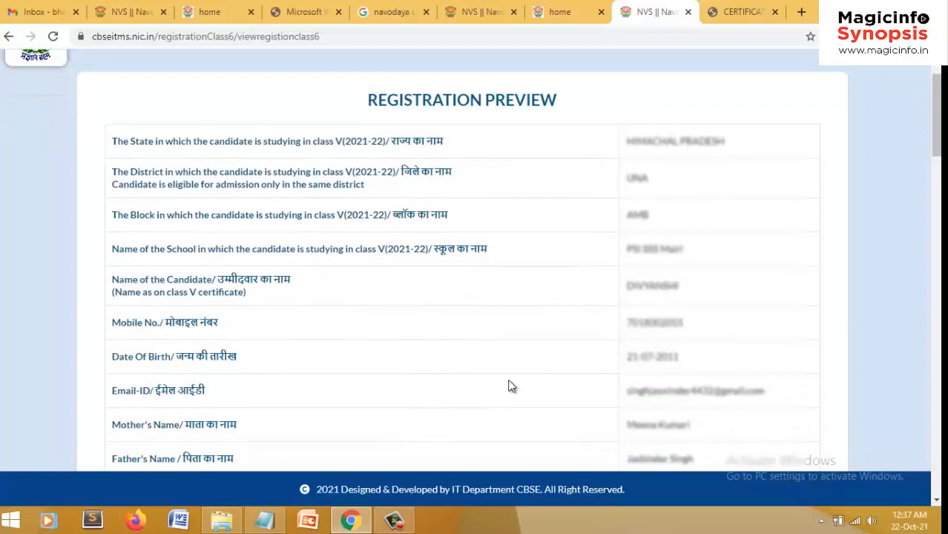
scroll(504, 383, down, 1)
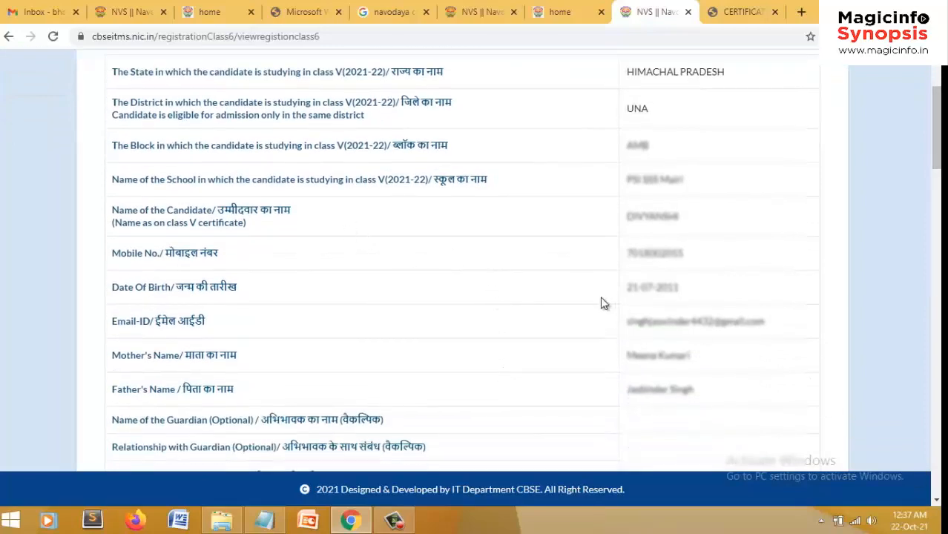
scroll(649, 285, down, 1)
scroll(650, 286, down, 20)
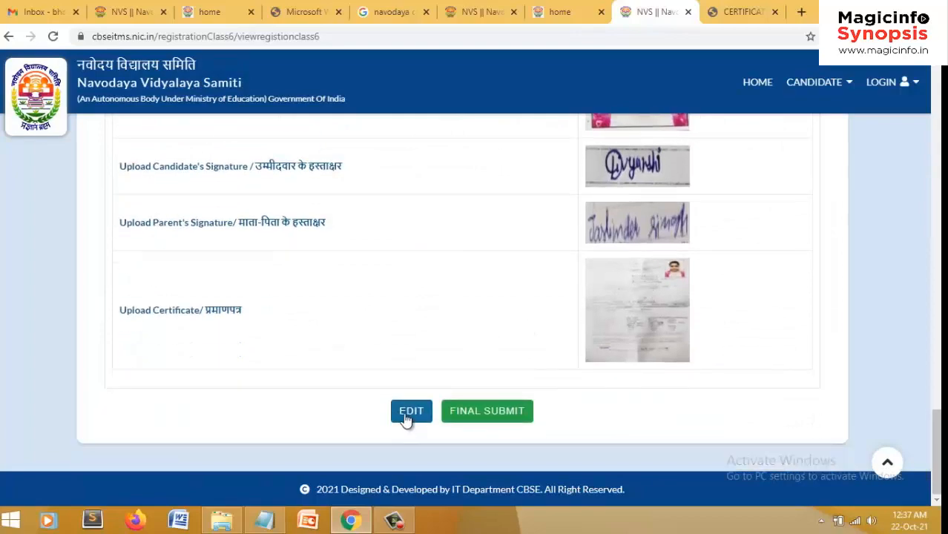
scroll(500, 420, up, 15)
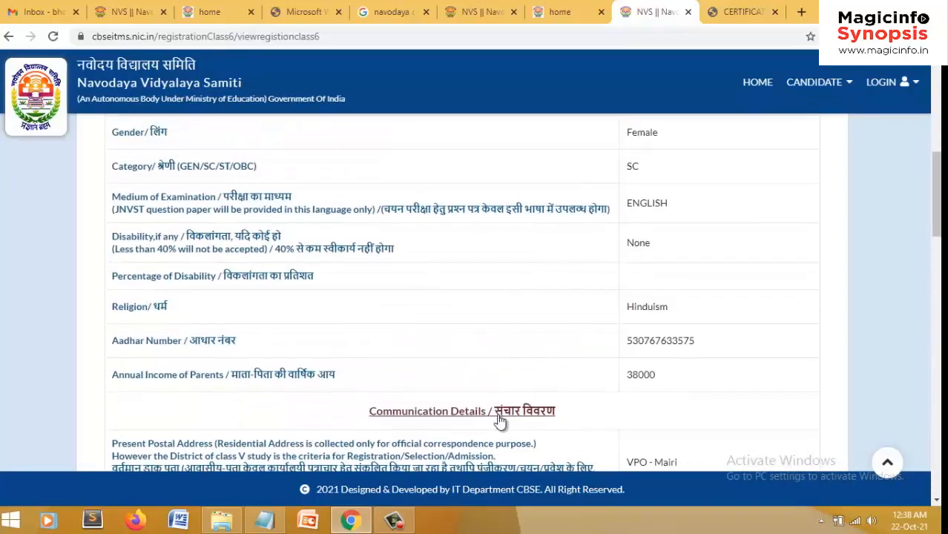
scroll(499, 420, down, 15)
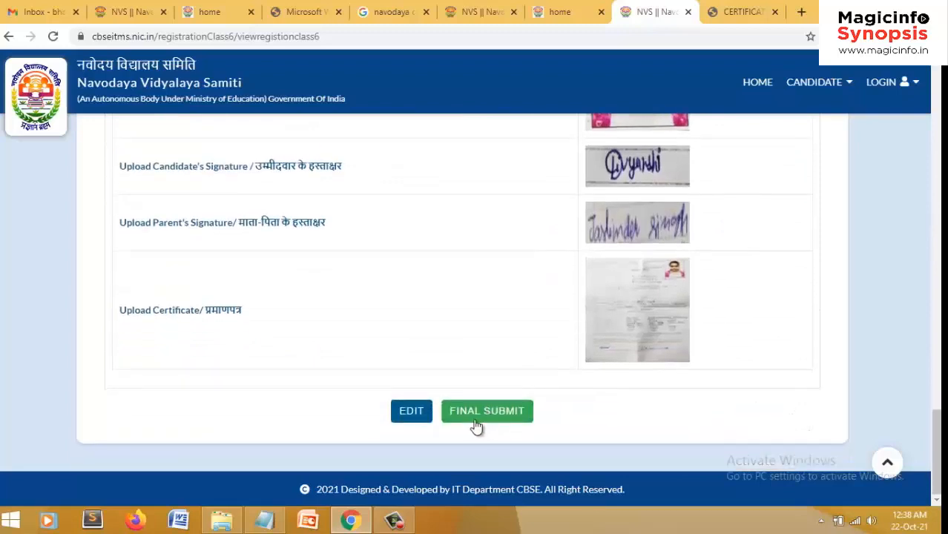
scroll(476, 428, up, 5)
scroll(564, 415, down, 5)
scroll(628, 405, up, 8)
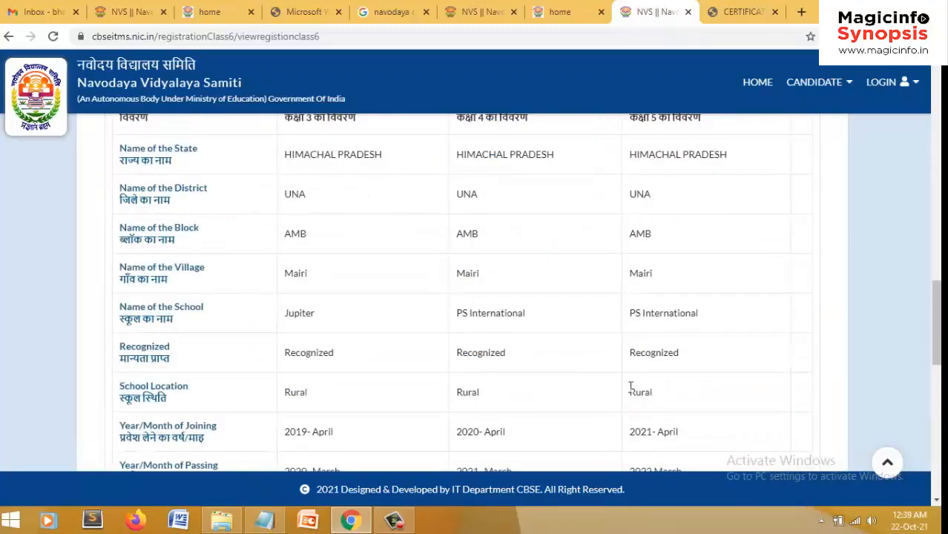
scroll(631, 387, down, 5)
scroll(632, 393, up, 3)
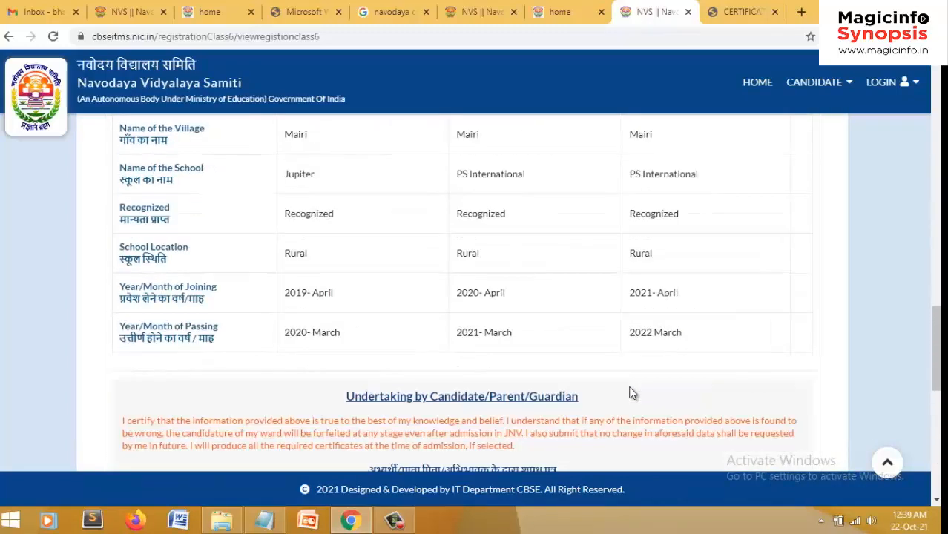
- Make the final submission of the application from the end of the preview and accept that no changes are permitted after it
scroll(630, 394, down, 10)
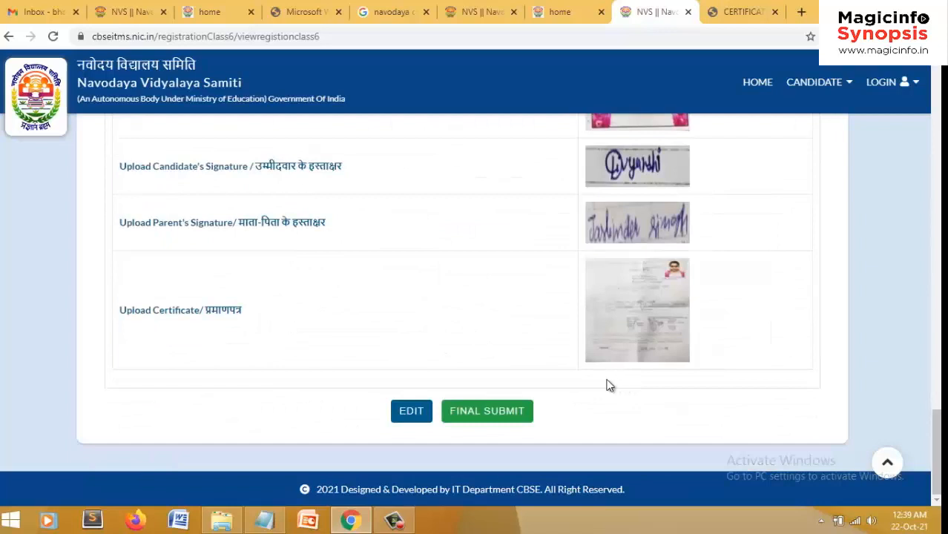
click(476, 414)
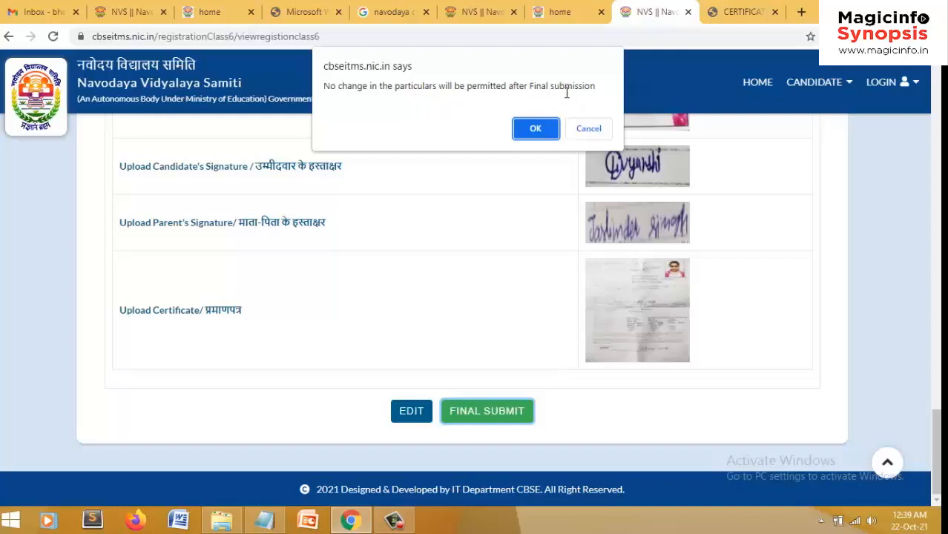
click(535, 130)
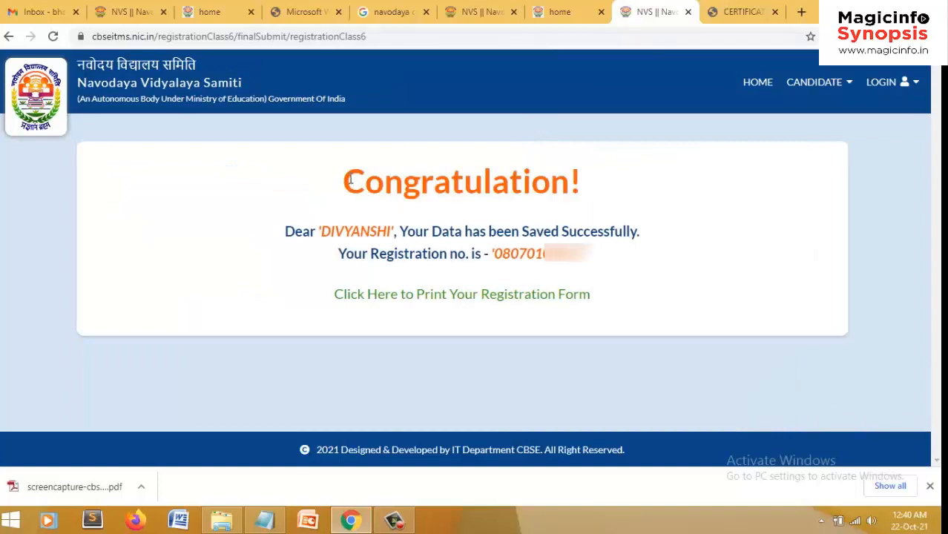
- Highlight the congratulation heading and the registration number line, and minimize the saved Registration Message picture
drag(350, 180, 605, 193)
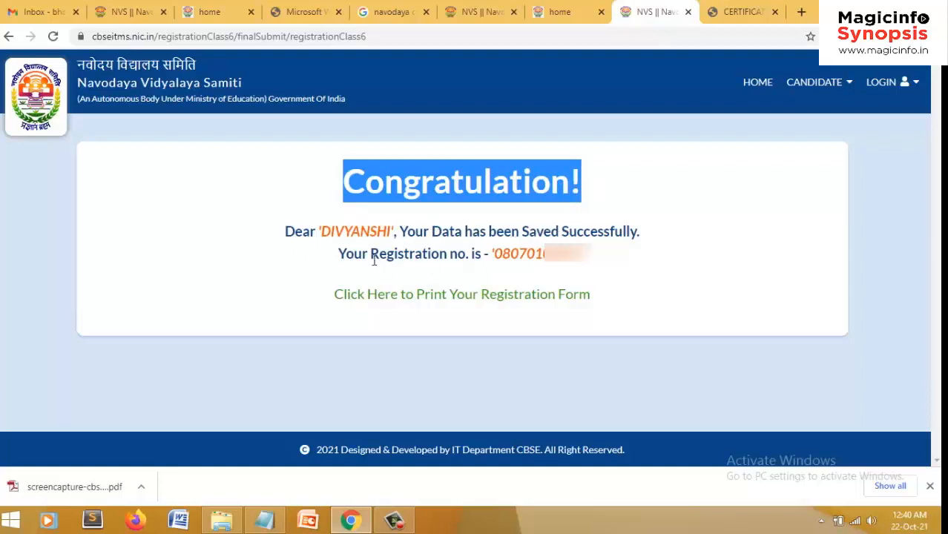
drag(356, 254, 580, 260)
click(573, 269)
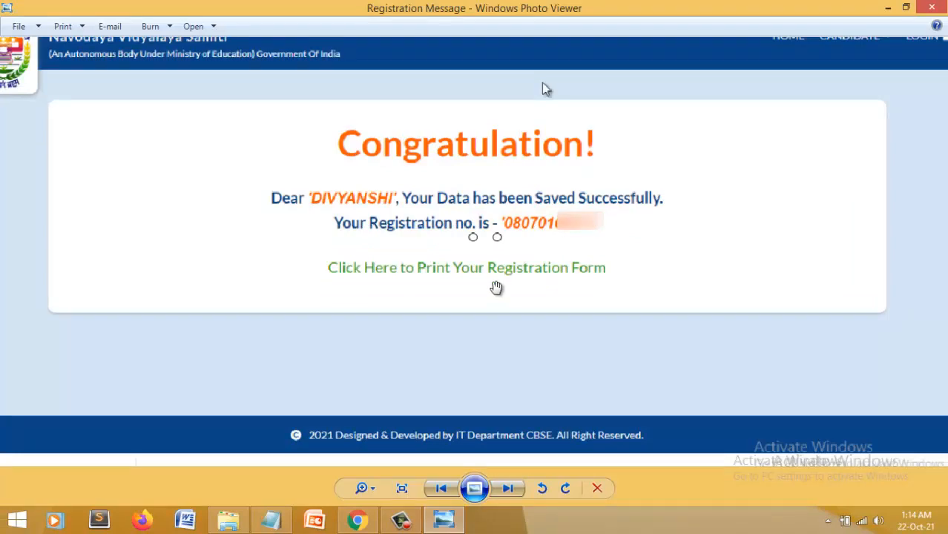
click(889, 9)
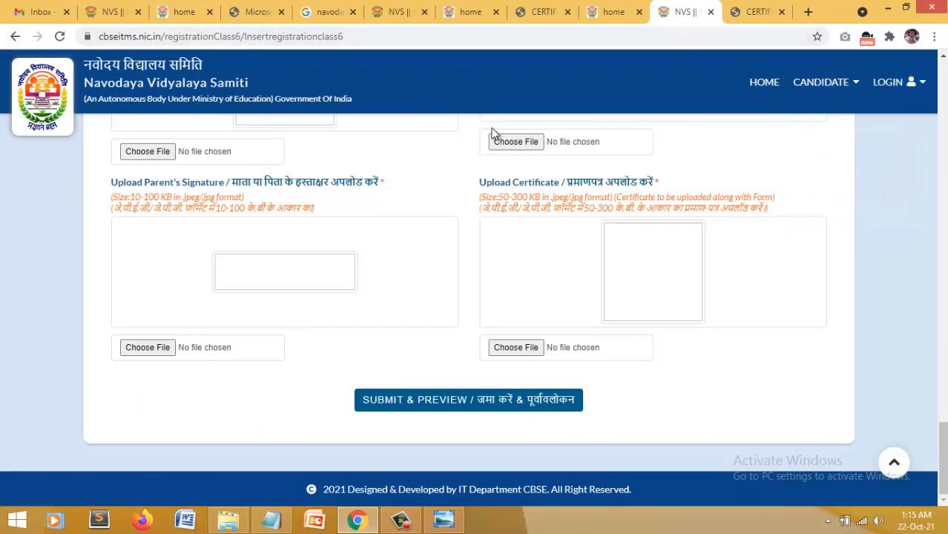
- Open the navodaya.gov.in home page in a new tab and follow the Class VI selection test 2022 application link to the registration portal
key(ctrl+t)
text(n)
key(Return)
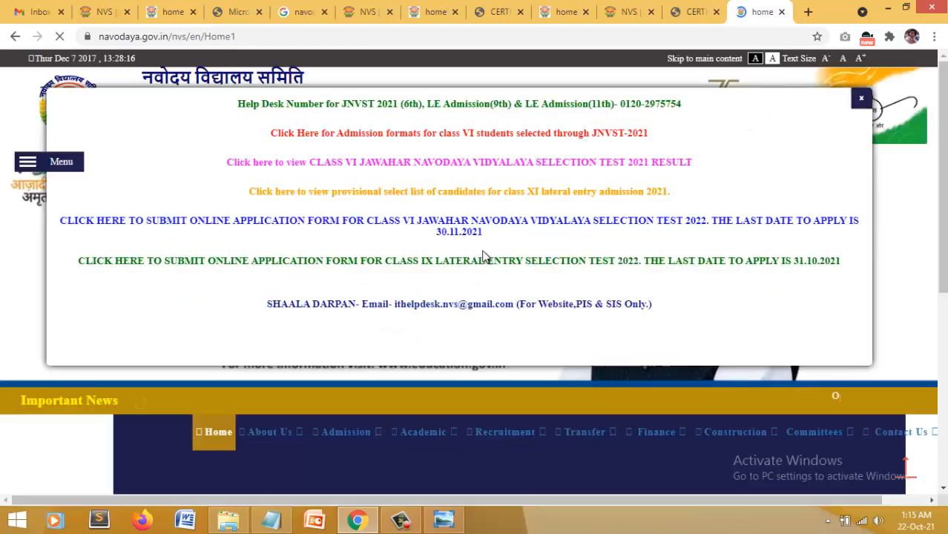
click(173, 221)
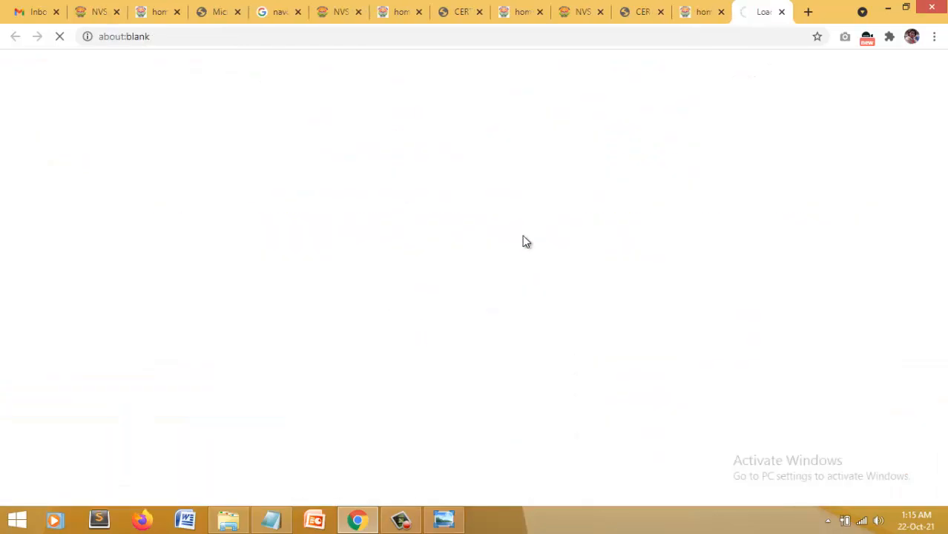
scroll(523, 241, down, 6)
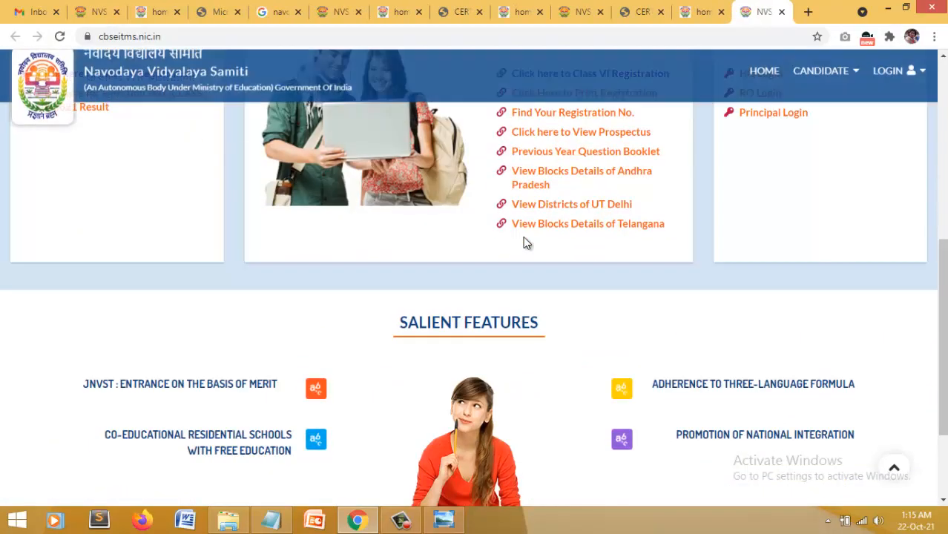
scroll(445, 245, up, 2)
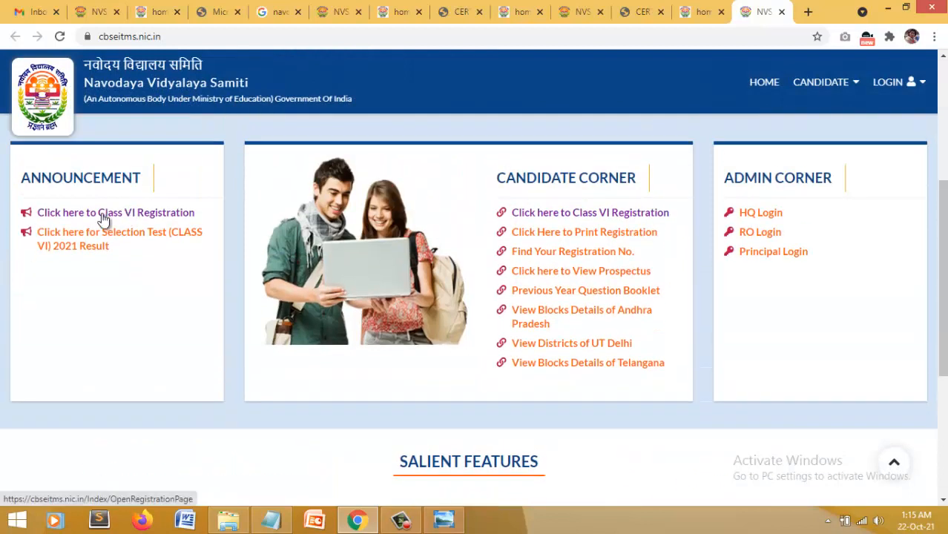
- Open Student Login (Class VI) and sign in with the candidate's registration number, date of birth and the captcha answer 24
click(910, 85)
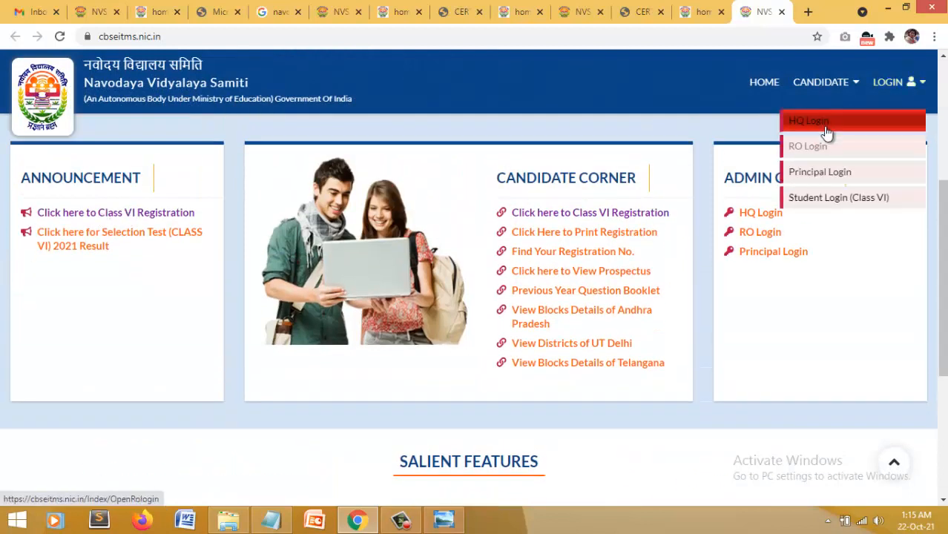
click(819, 200)
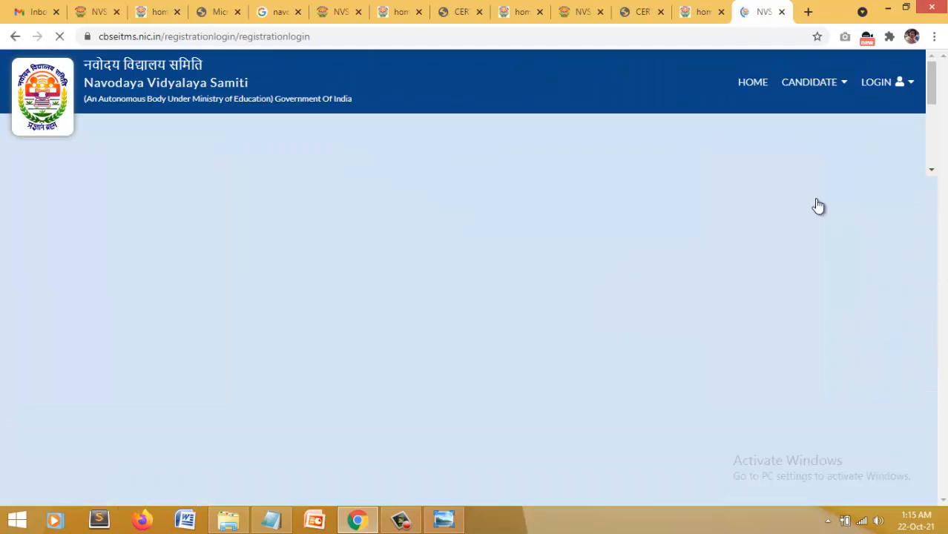
click(257, 223)
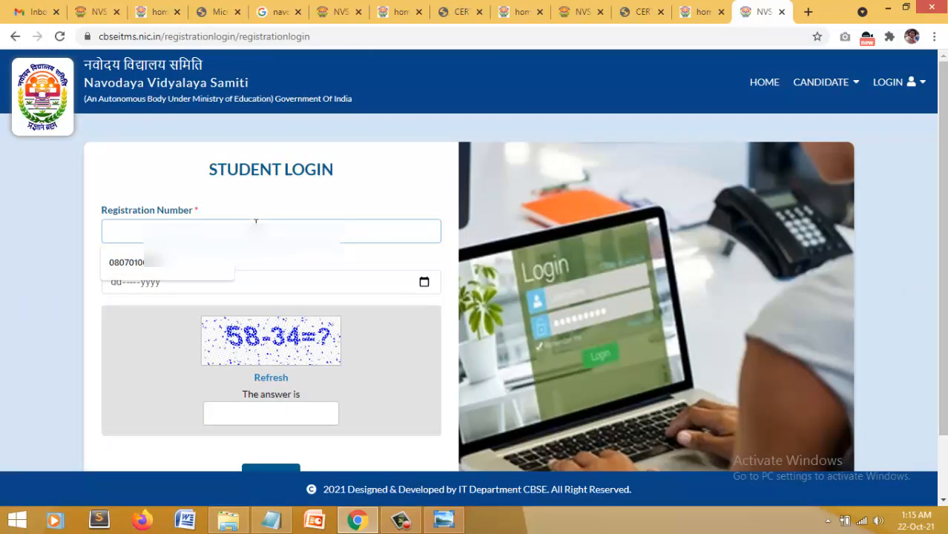
click(178, 262)
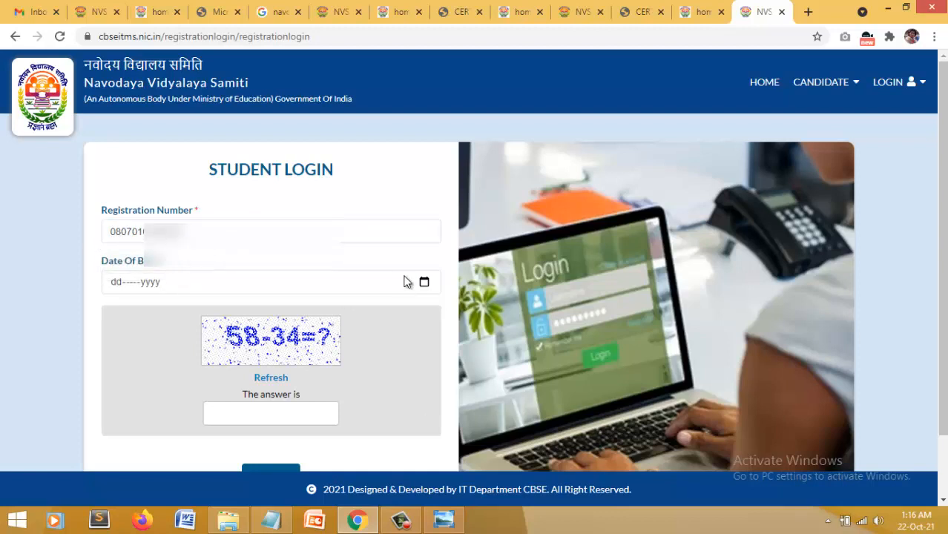
click(426, 287)
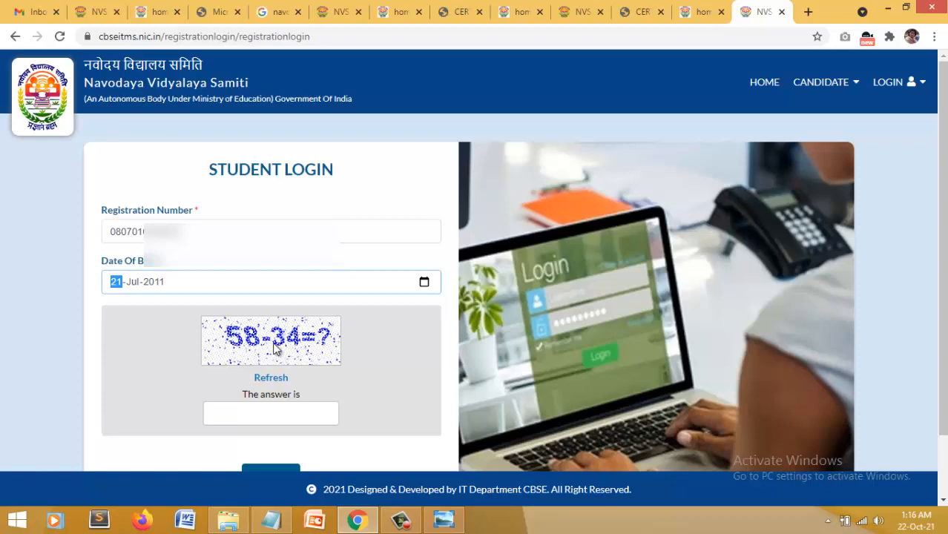
click(265, 414)
text(24)
scroll(261, 413, down, 1)
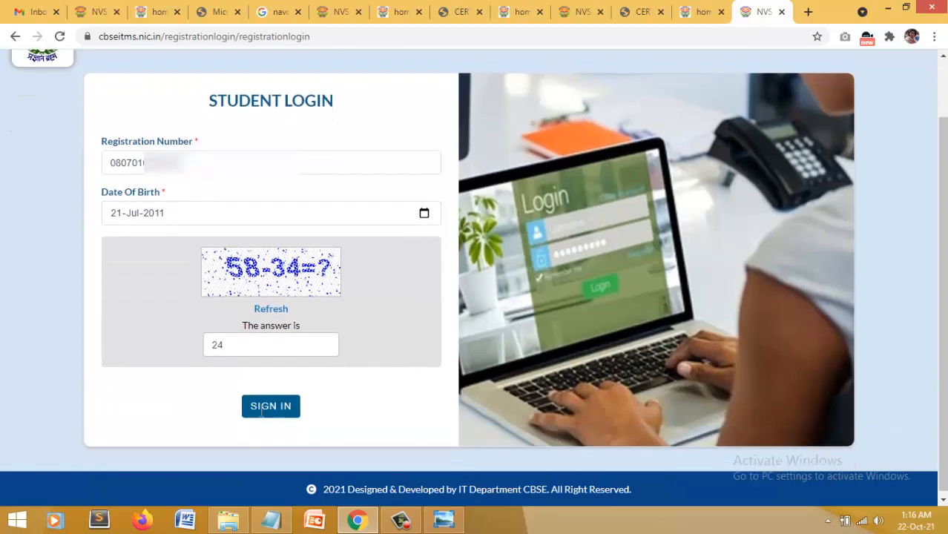
click(268, 407)
- Review the submitted registration details down to the uploaded signatures and certificate
scroll(444, 404, down, 1)
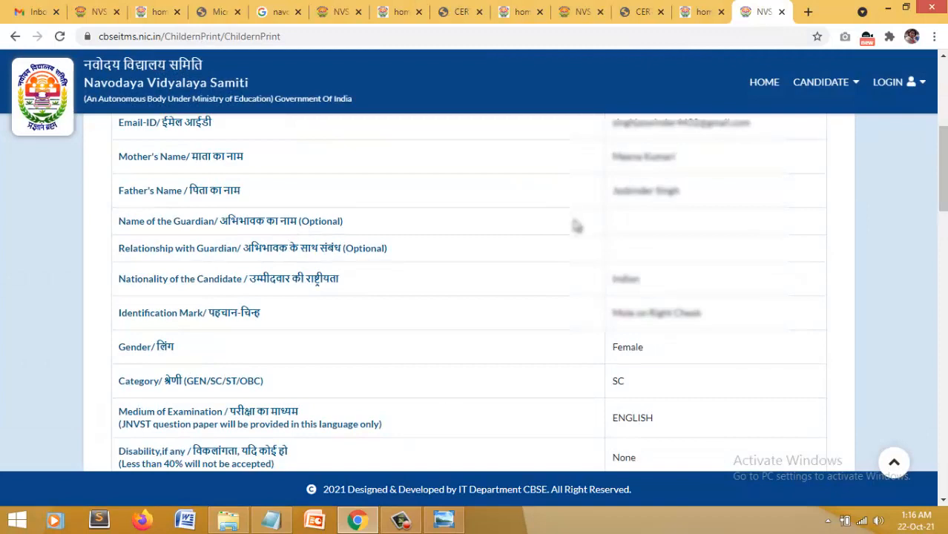
drag(944, 195, 943, 370)
scroll(444, 406, down, 8)
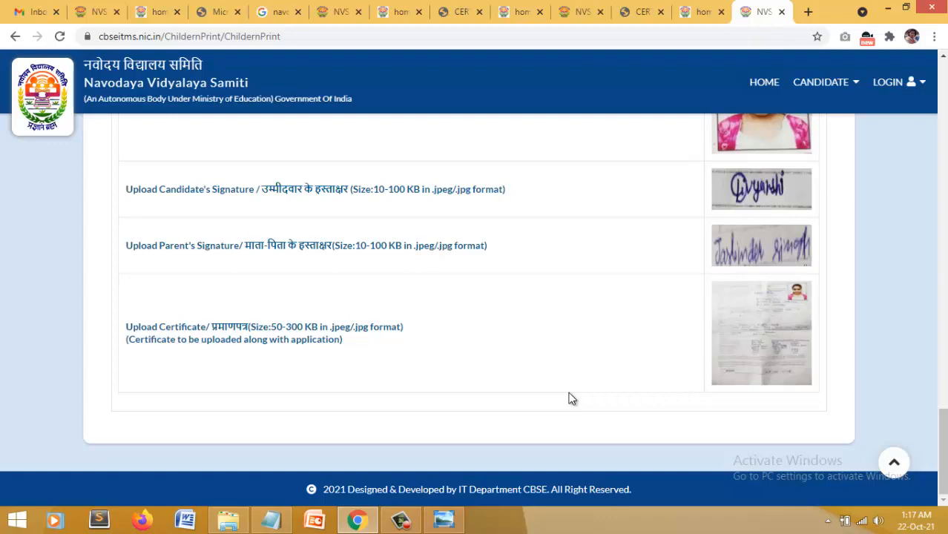
- Switch to the Notepad notes, highlight the admission title and the navodaya.gov.in and cbseitms.nic.in addresses, and minimize the notes
click(281, 523)
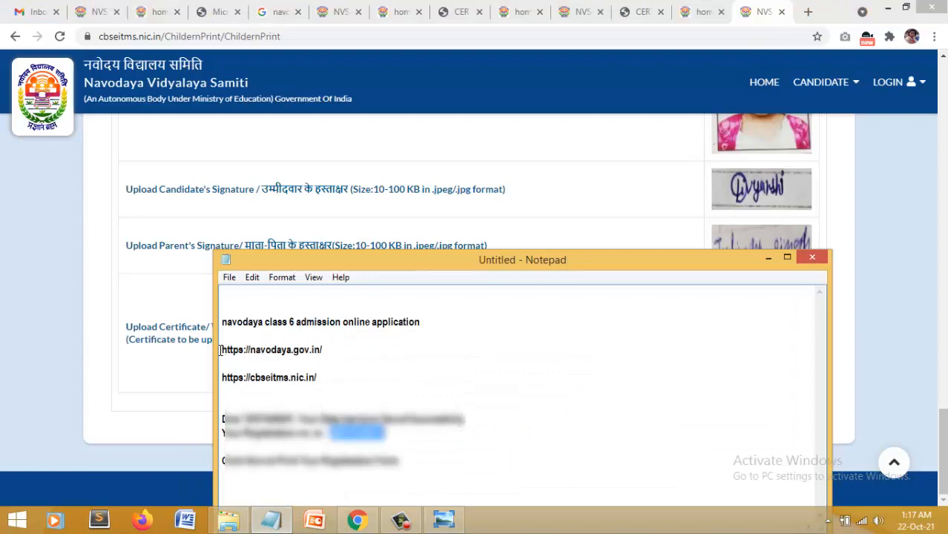
double_click(224, 349)
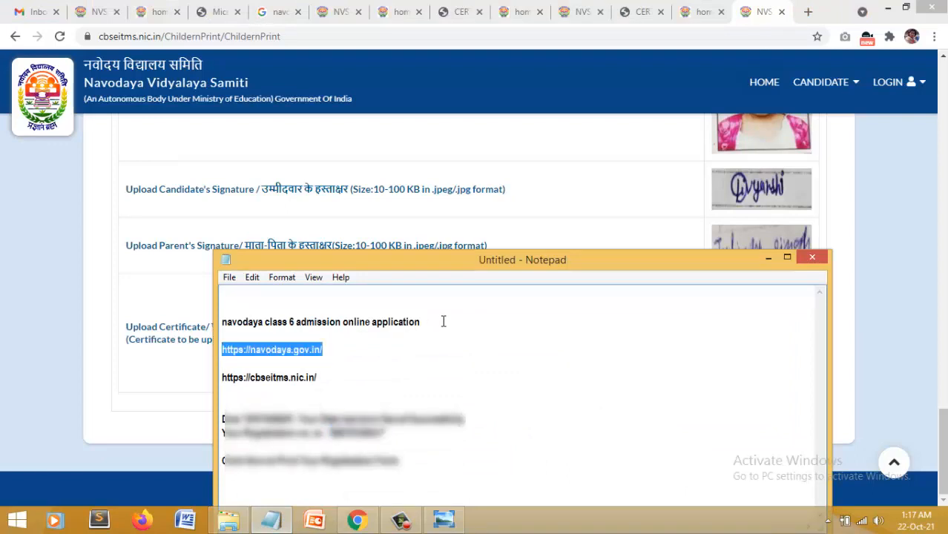
drag(442, 322, 169, 313)
drag(326, 350, 217, 350)
double_click(324, 378)
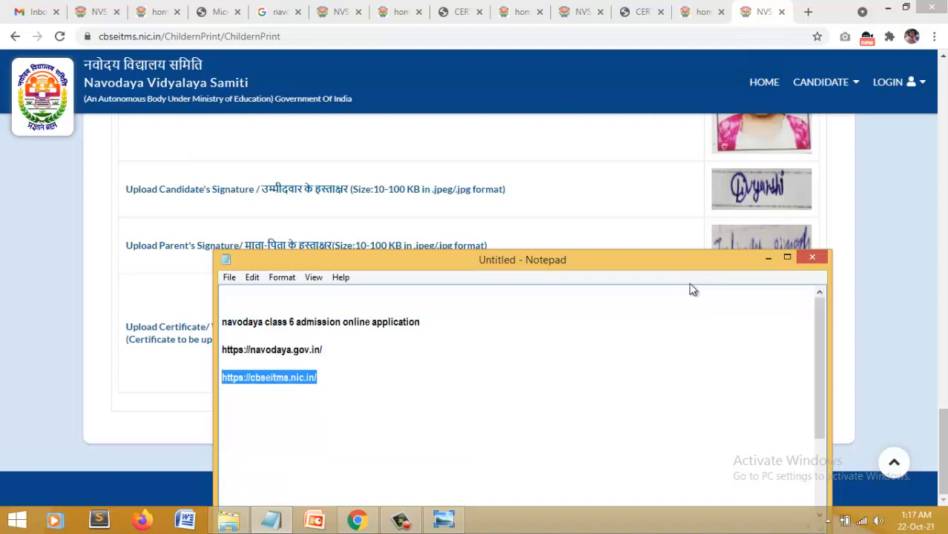
click(767, 258)
click(401, 519)
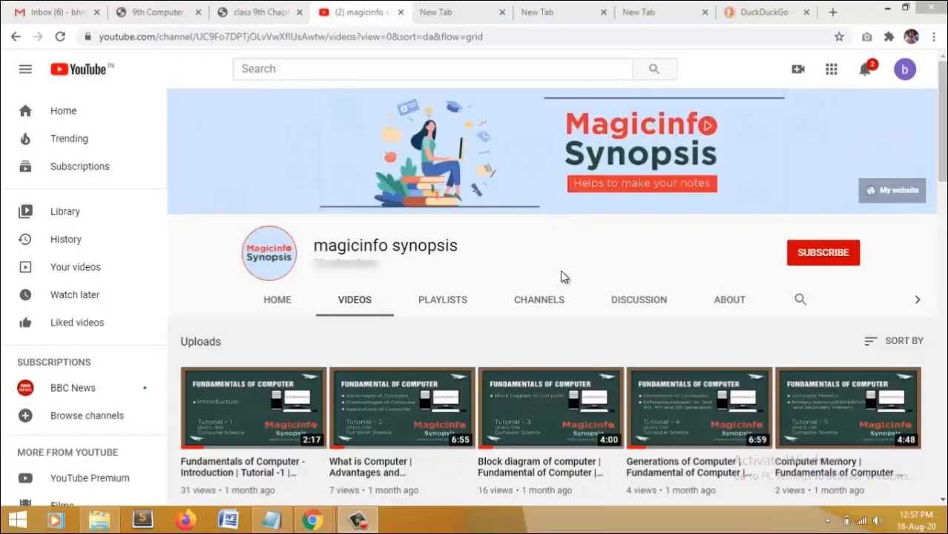
- Subscribe to the magicinfo synopsis YouTube channel and open its notification options
click(798, 254)
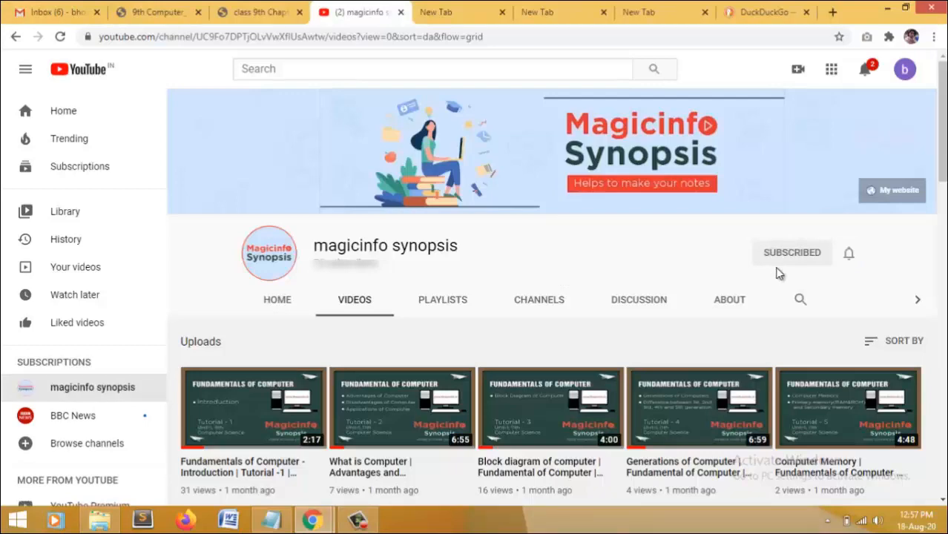
click(851, 260)
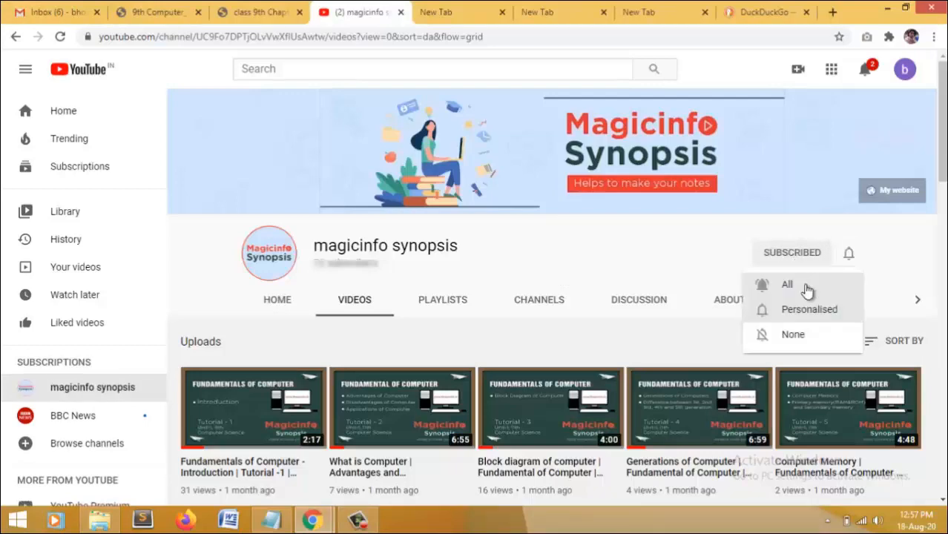